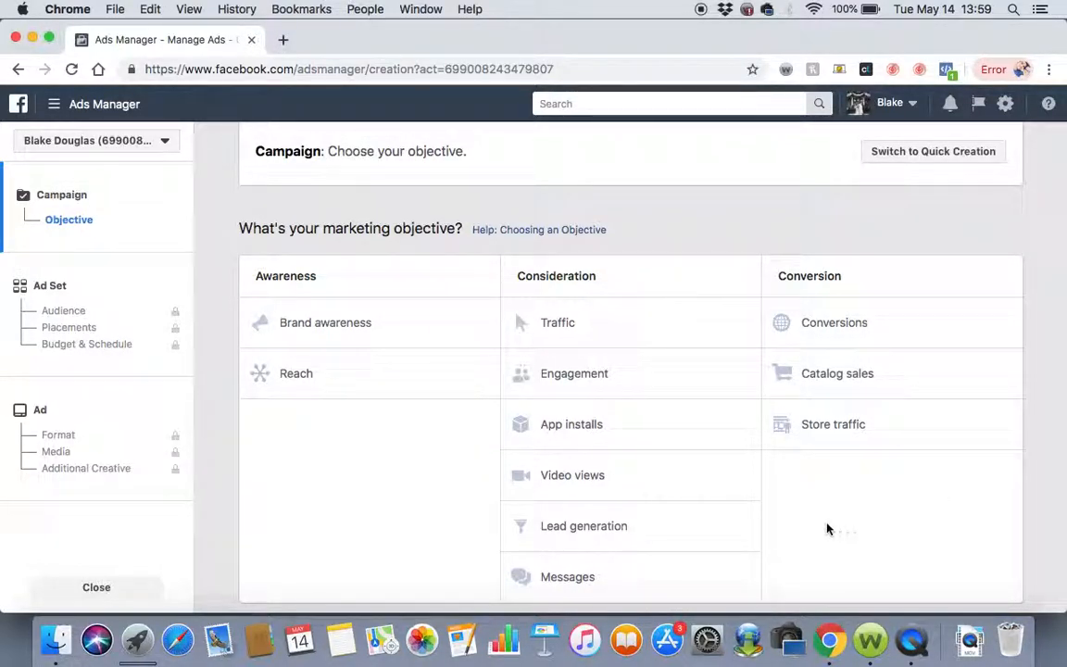
Step: Choose the Lead generation objective, name the campaign with the advertiser's first name followed by "roof 1", and continue to the ad set
{"action": "left_click", "coordinate": [523, 526]}
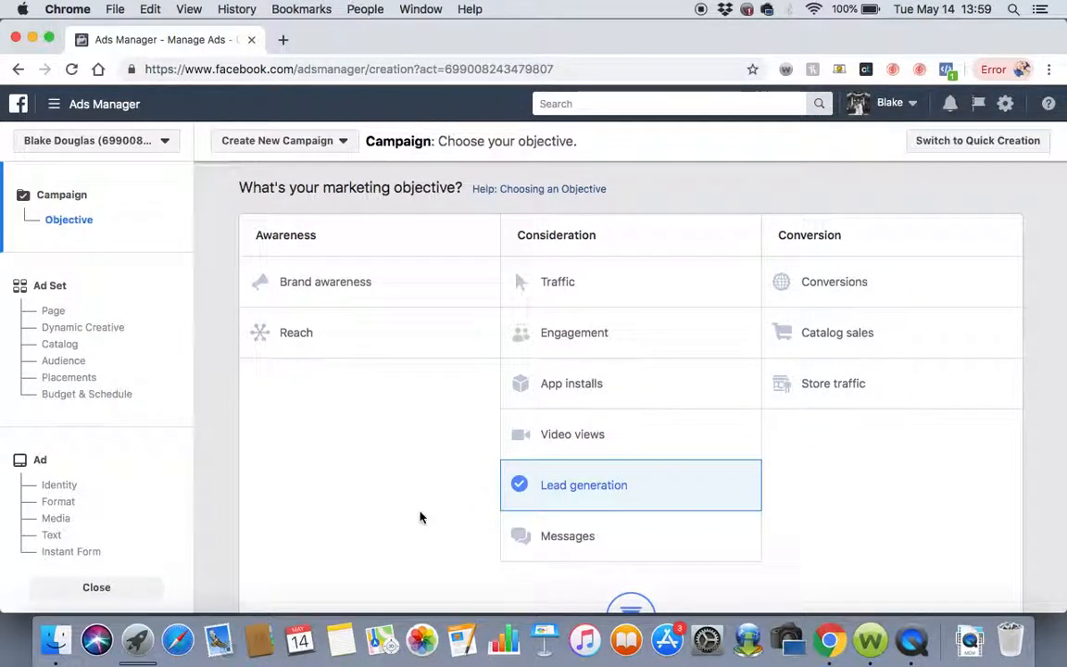
{"action": "scroll", "coordinate": [420, 515], "scroll_direction": "down", "scroll_amount": 5}
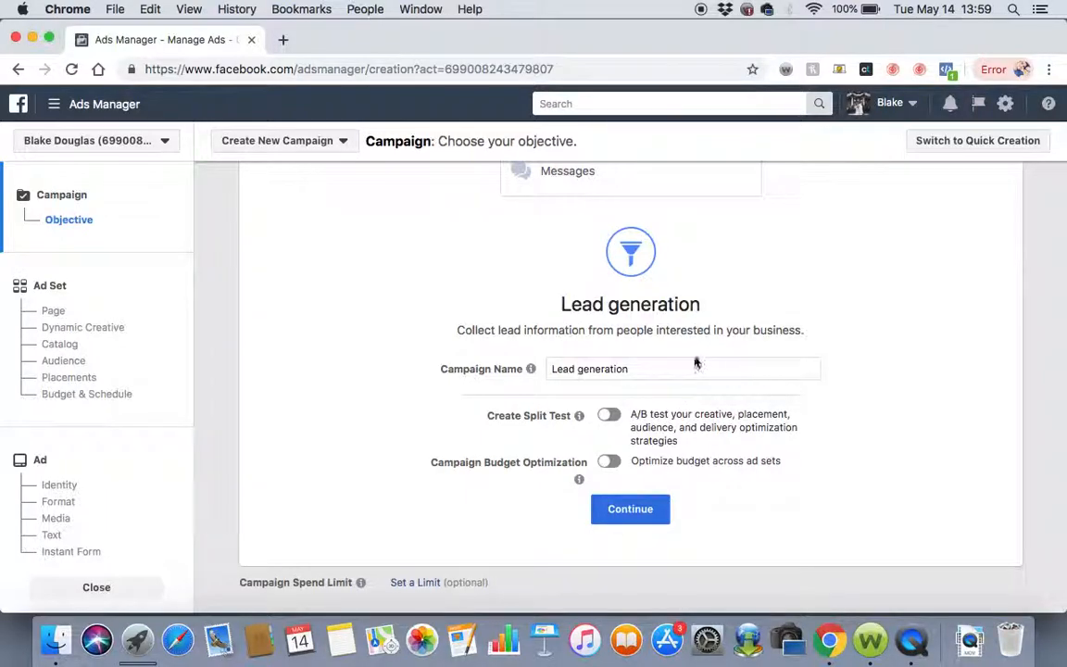
{"action": "triple_click", "coordinate": [666, 369]}
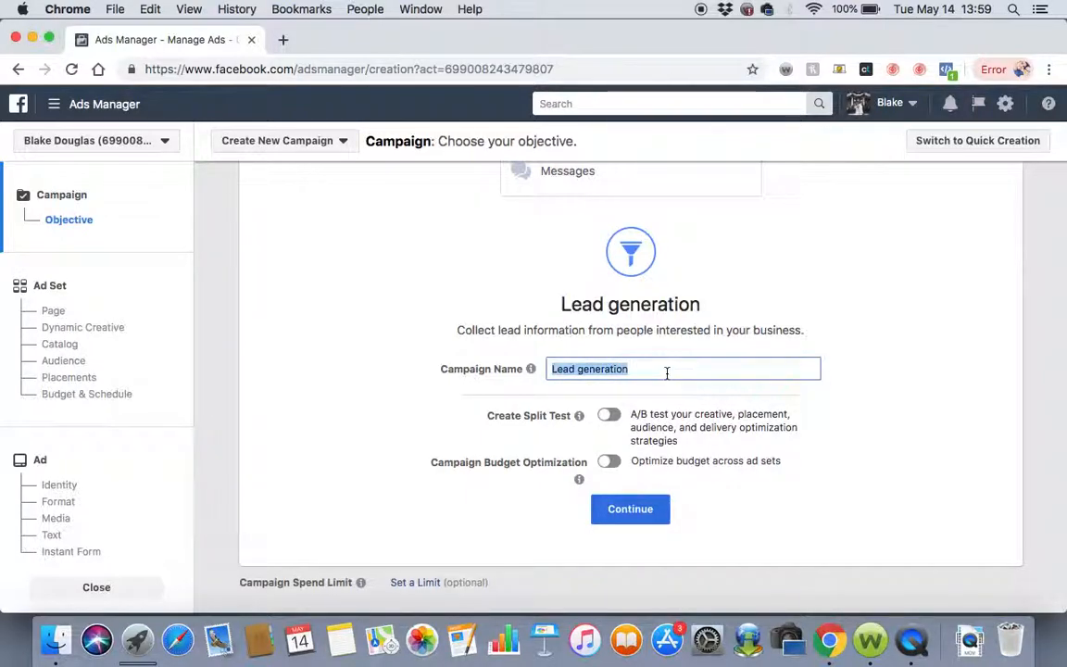
{"action": "key", "text": "BackSpace"}
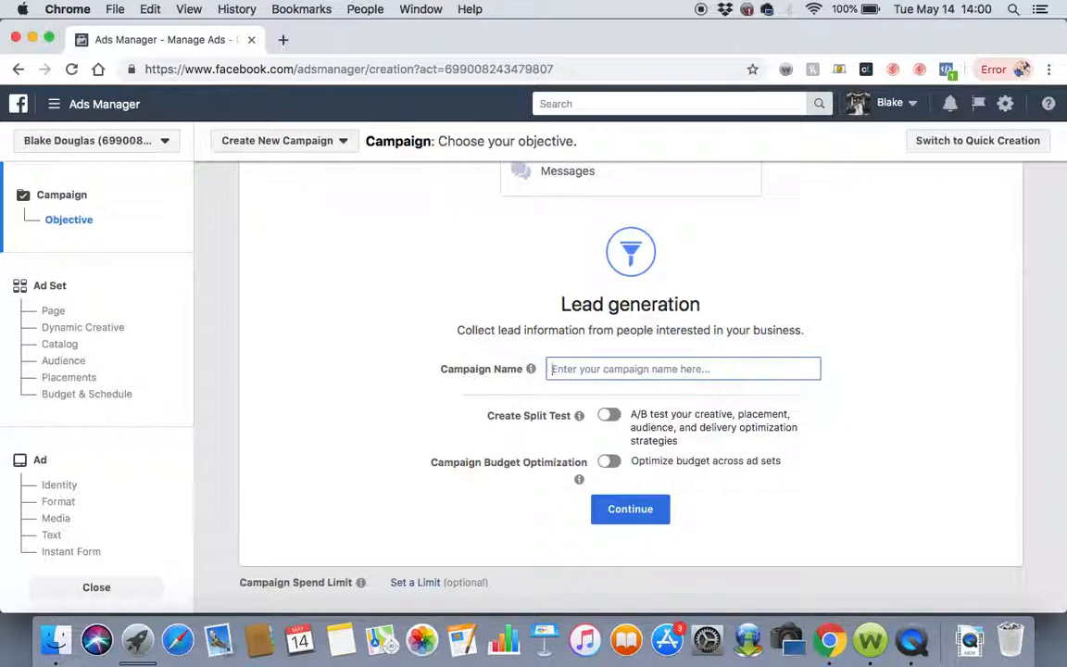
{"action": "type", "text": "b"}
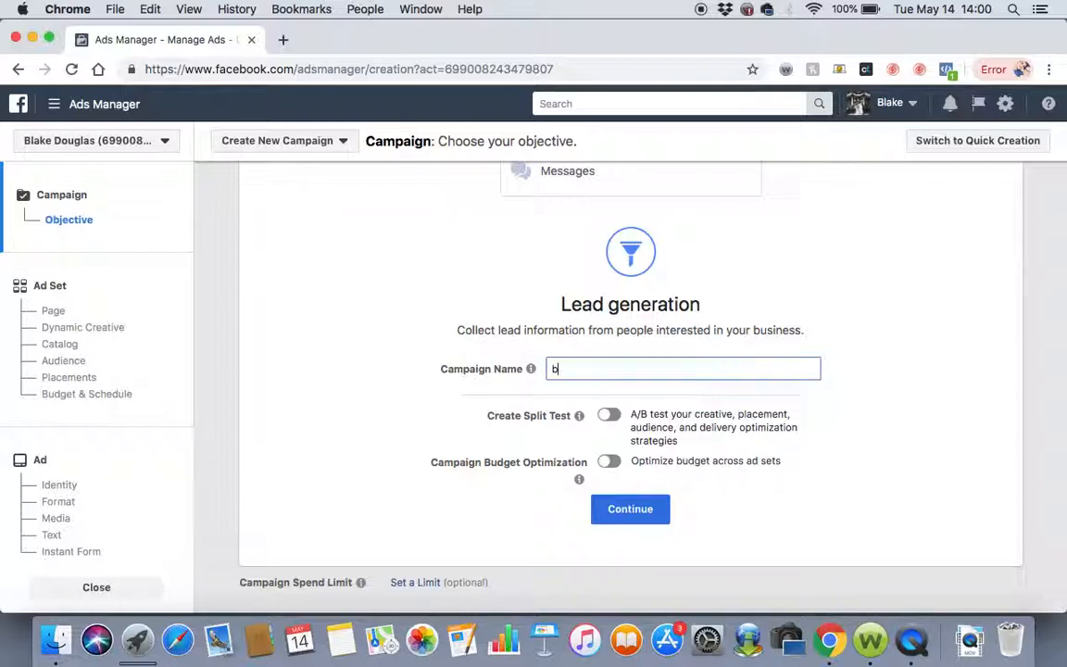
{"action": "type", "text": "lake roof 1"}
{"action": "key", "text": "BackSpace"}
{"action": "type", "text": "5"}
{"action": "key", "text": "BackSpace"}
{"action": "type", "text": "1"}
{"action": "left_click", "coordinate": [639, 513]}
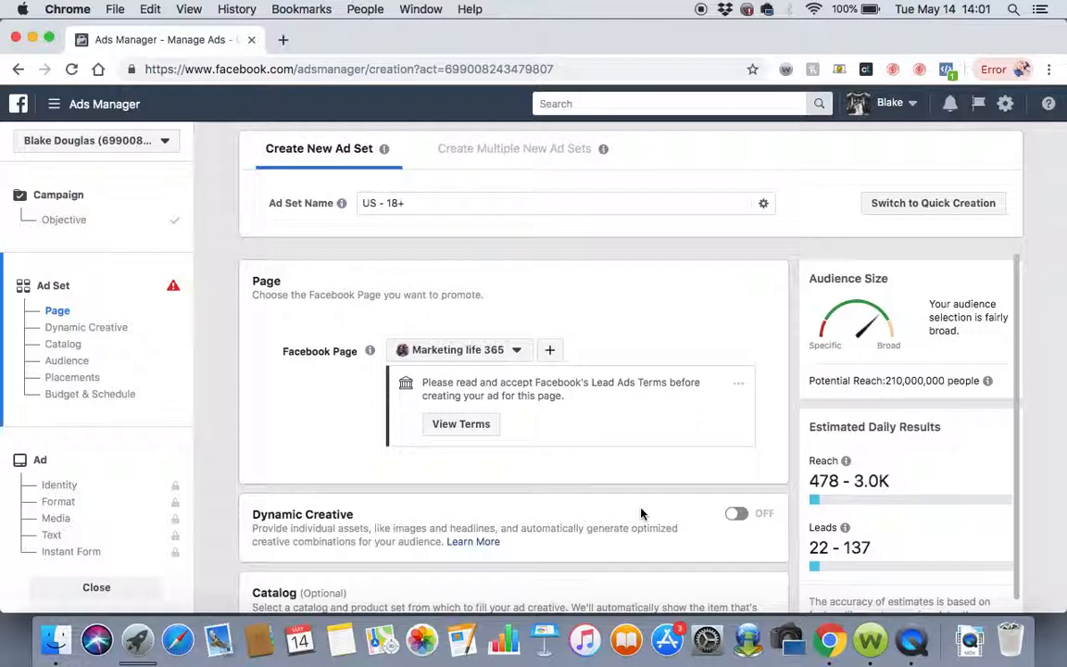
Step: Set the promoted Facebook Page to the advertiser's namesake page from the business group listed after Bama-Baits
{"action": "scroll", "coordinate": [641, 513], "scroll_direction": "down", "scroll_amount": 10}
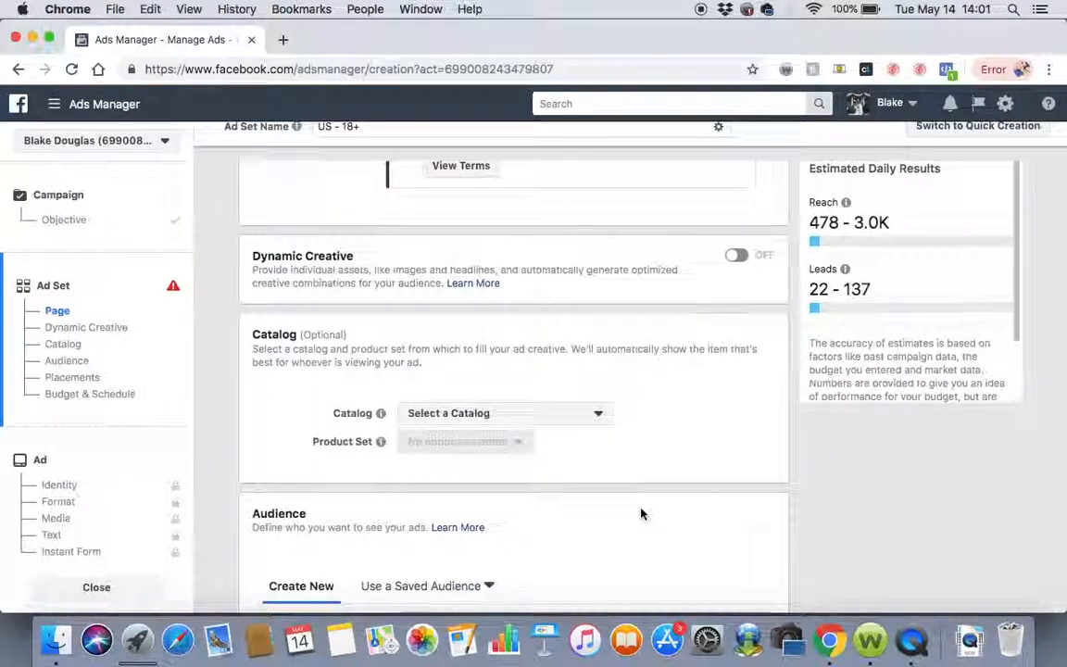
{"action": "scroll", "coordinate": [639, 507], "scroll_direction": "down", "scroll_amount": 3}
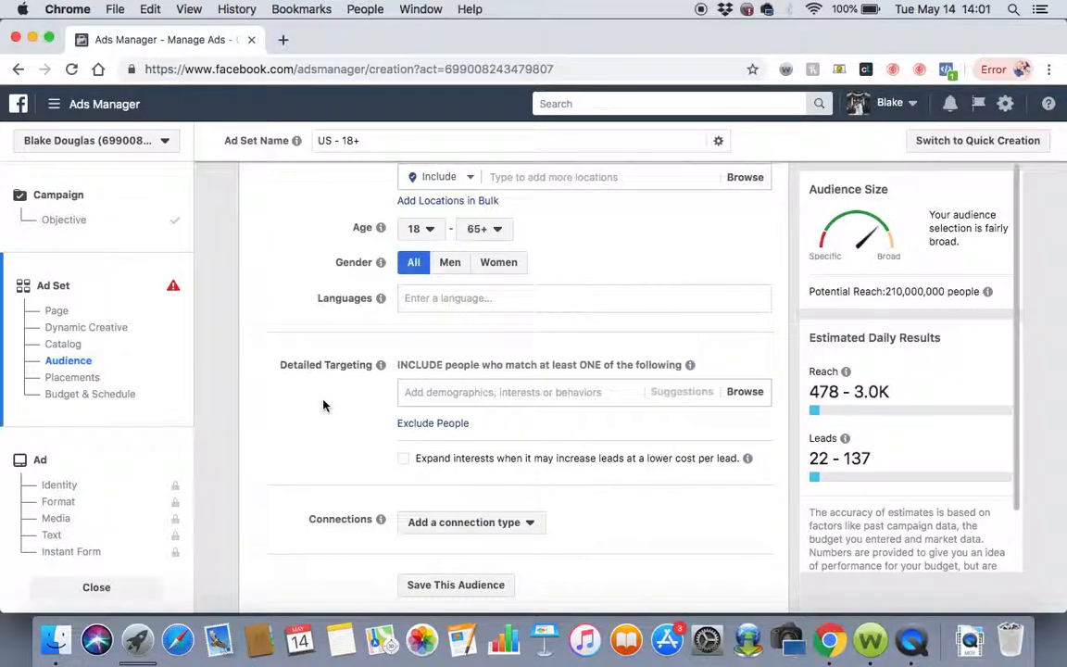
{"action": "scroll", "coordinate": [323, 405], "scroll_direction": "up", "scroll_amount": 10}
{"action": "scroll", "coordinate": [324, 405], "scroll_direction": "up", "scroll_amount": 5}
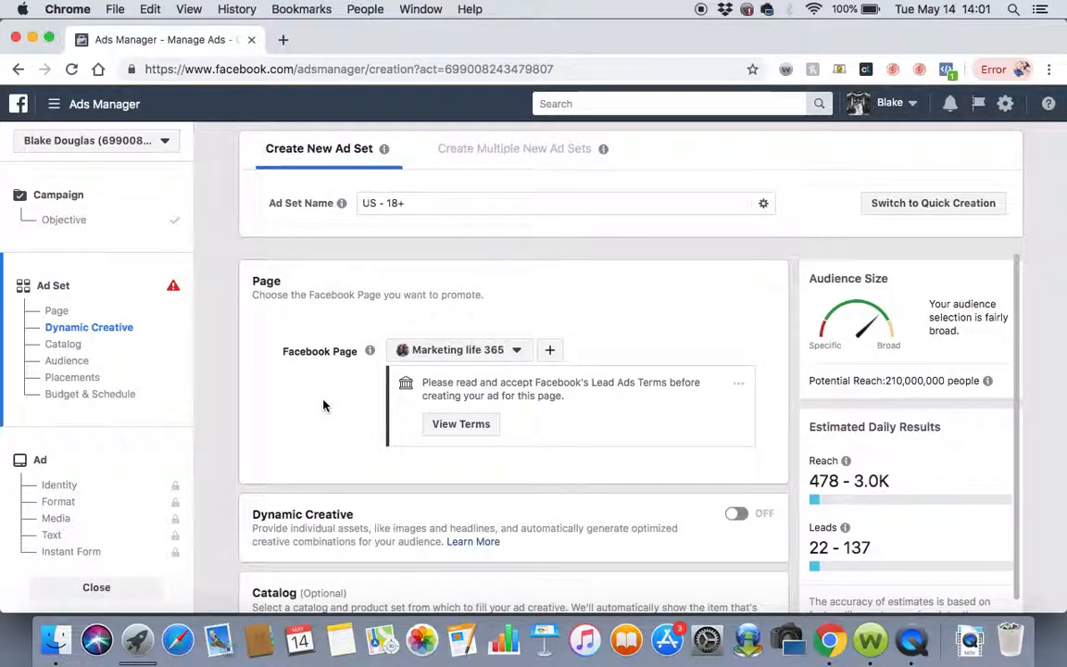
{"action": "scroll", "coordinate": [323, 405], "scroll_direction": "down", "scroll_amount": 2}
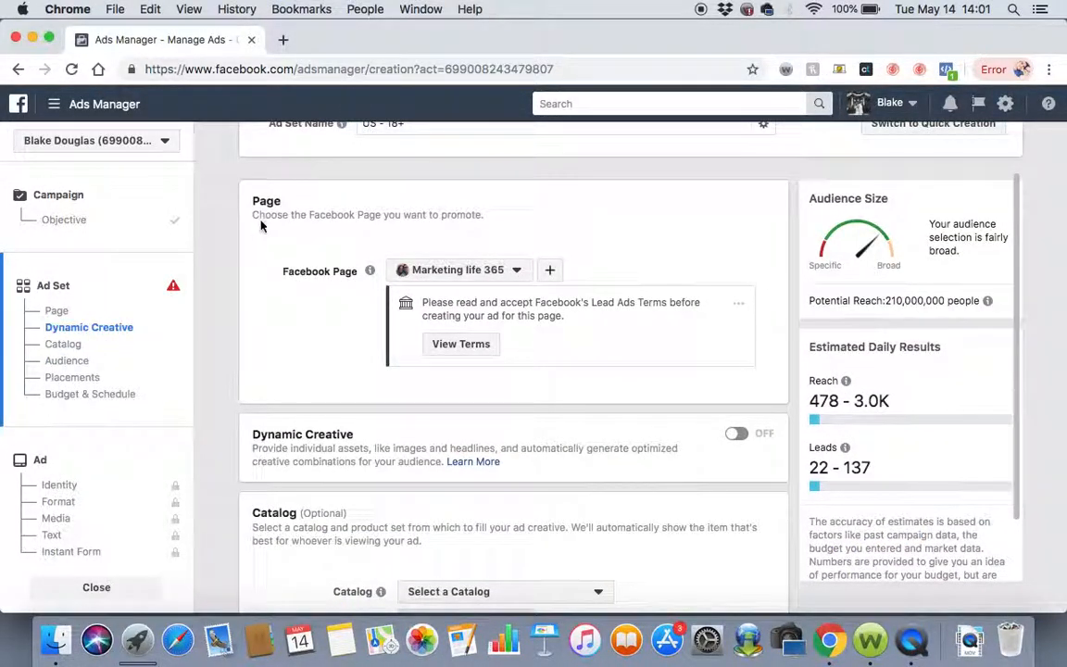
{"action": "scroll", "coordinate": [250, 201], "scroll_direction": "up", "scroll_amount": 2}
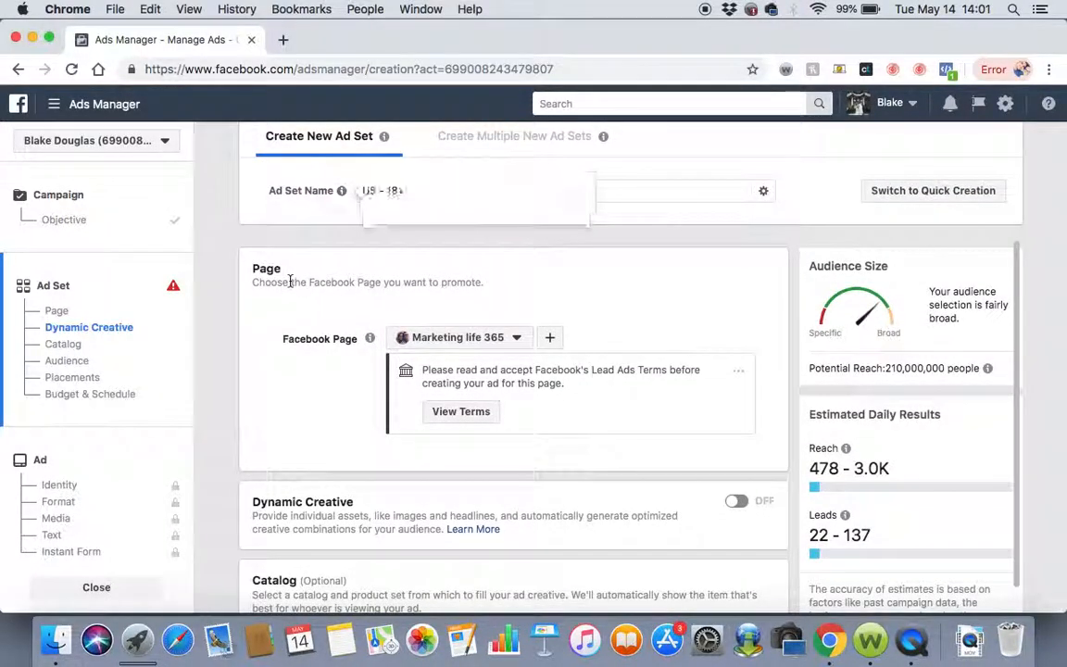
{"action": "scroll", "coordinate": [289, 281], "scroll_direction": "down", "scroll_amount": 3}
{"action": "left_click", "coordinate": [517, 240]}
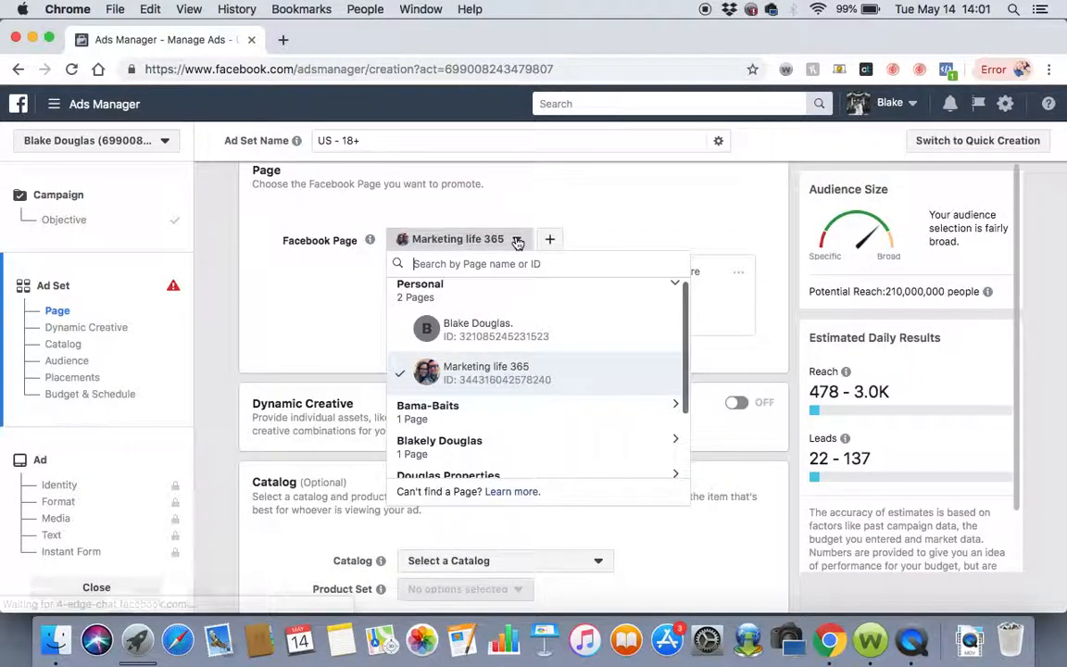
{"action": "left_click", "coordinate": [445, 448]}
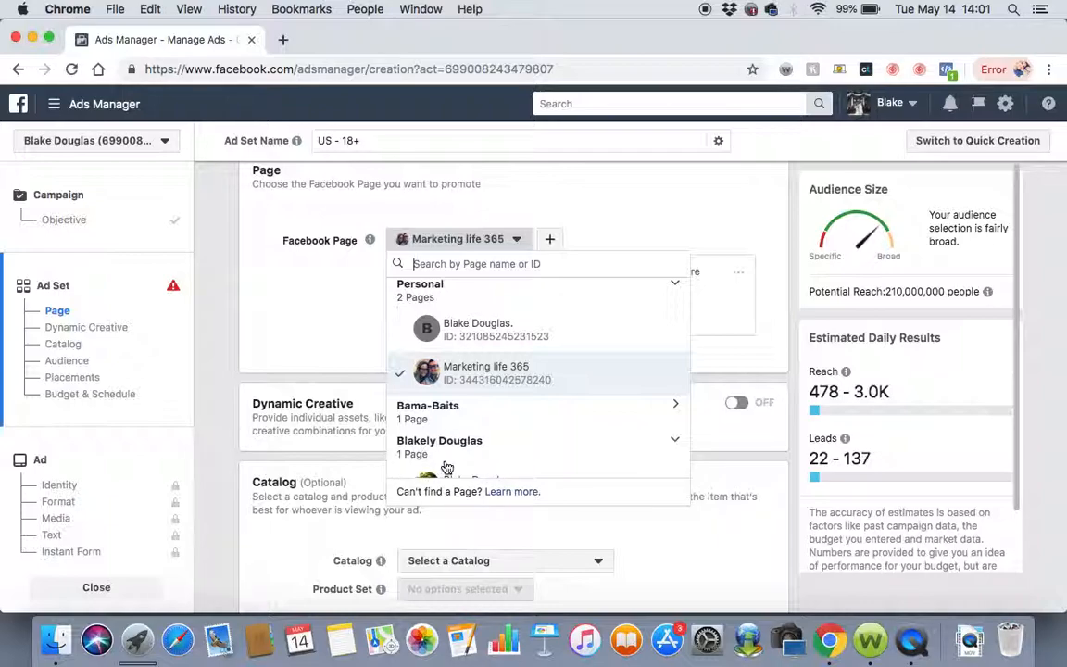
{"action": "scroll", "coordinate": [452, 474], "scroll_direction": "down", "scroll_amount": 2}
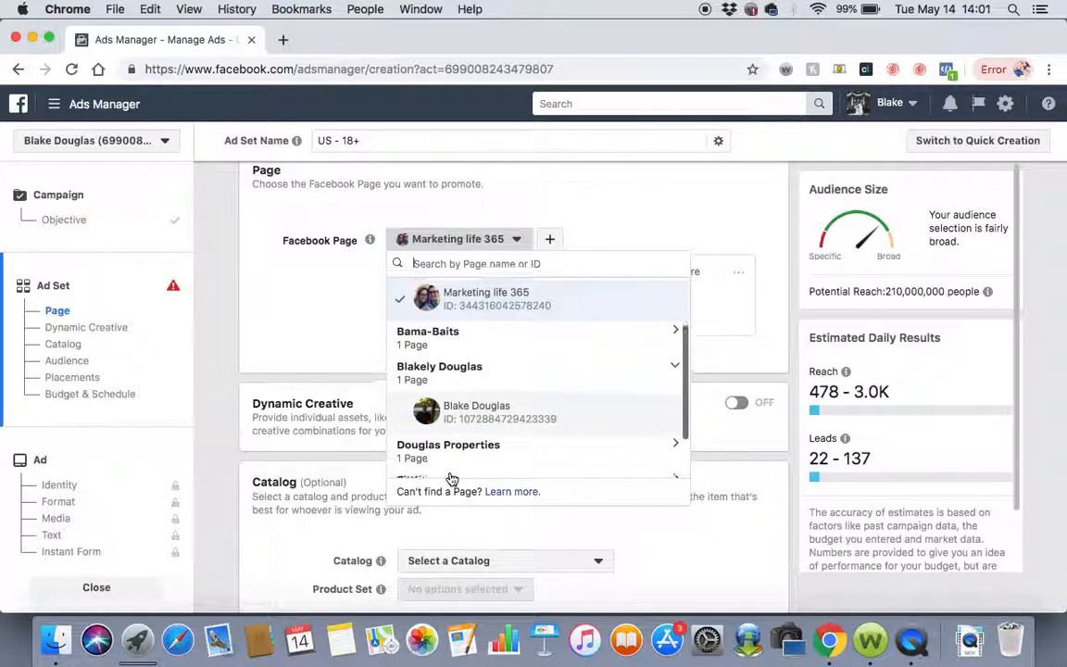
{"action": "left_click", "coordinate": [485, 418]}
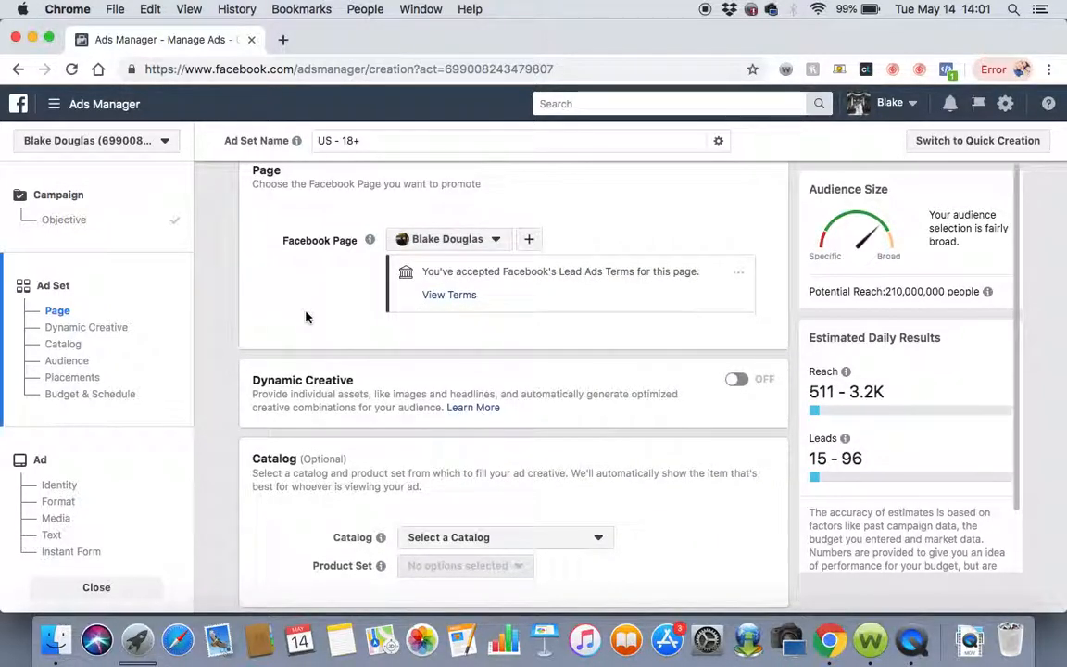
Step: Review the ad set's catalog and audience options, including locations, age, gender, languages, detailed targeting and connections
{"action": "scroll", "coordinate": [306, 315], "scroll_direction": "down", "scroll_amount": 5}
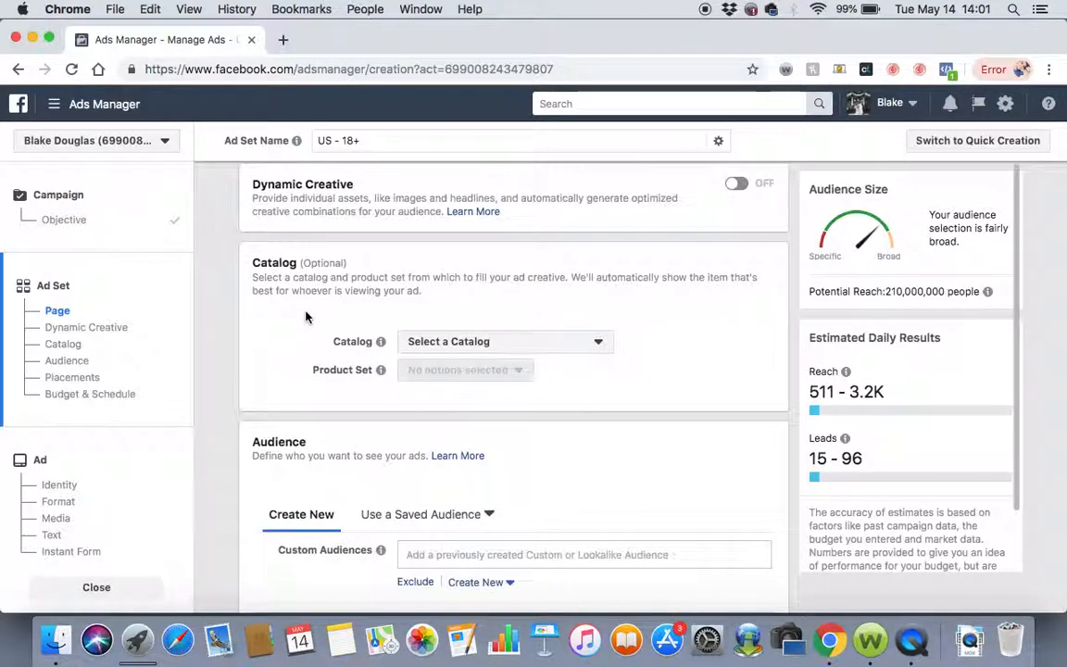
{"action": "scroll", "coordinate": [641, 369], "scroll_direction": "down", "scroll_amount": 7}
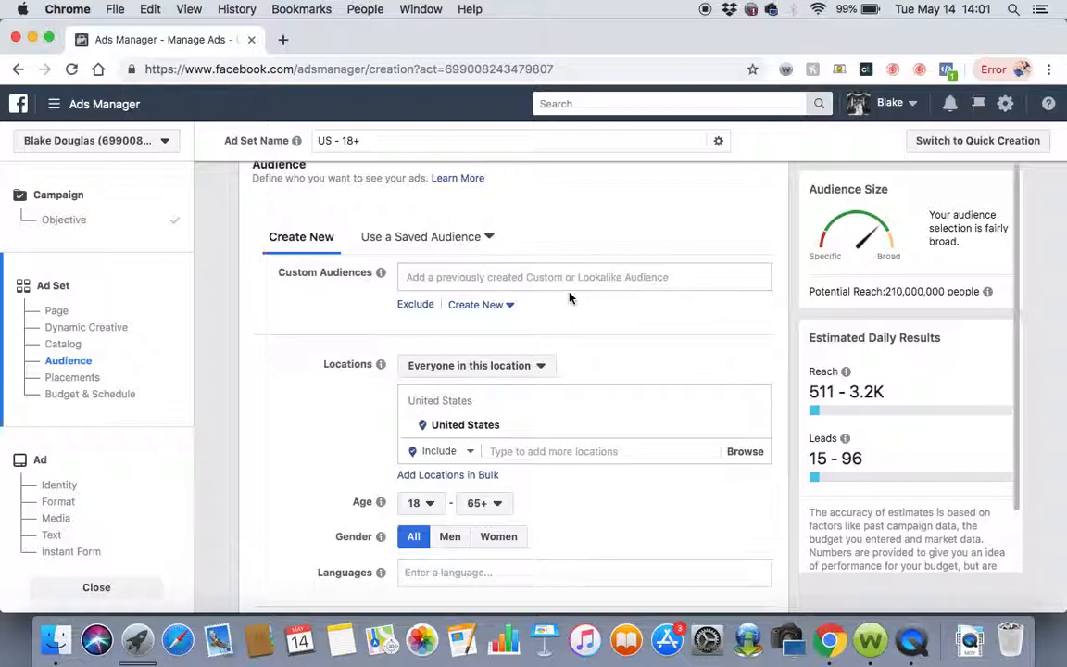
{"action": "scroll", "coordinate": [569, 298], "scroll_direction": "down", "scroll_amount": 5}
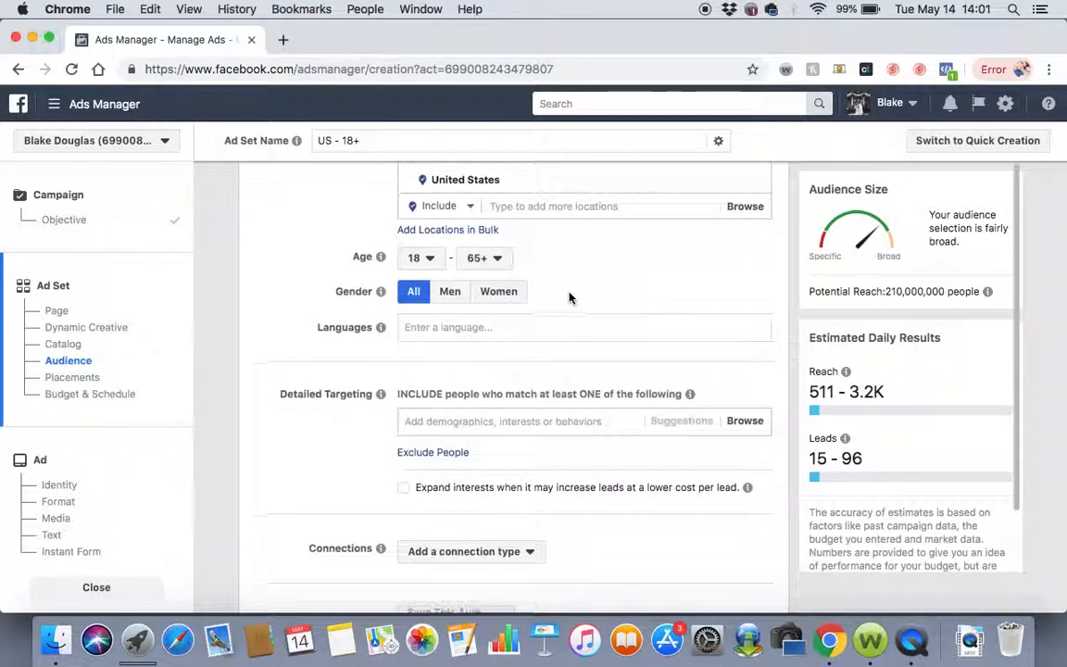
{"action": "scroll", "coordinate": [572, 298], "scroll_direction": "up", "scroll_amount": 2}
{"action": "scroll", "coordinate": [571, 298], "scroll_direction": "down", "scroll_amount": 1}
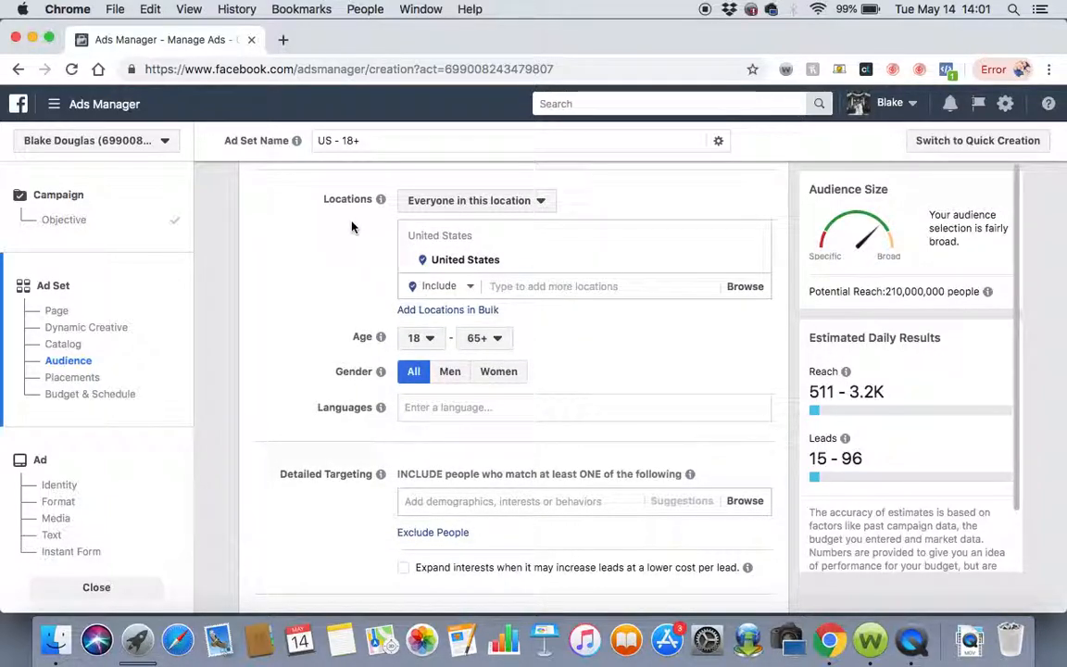
{"action": "scroll", "coordinate": [275, 477], "scroll_direction": "down", "scroll_amount": 5}
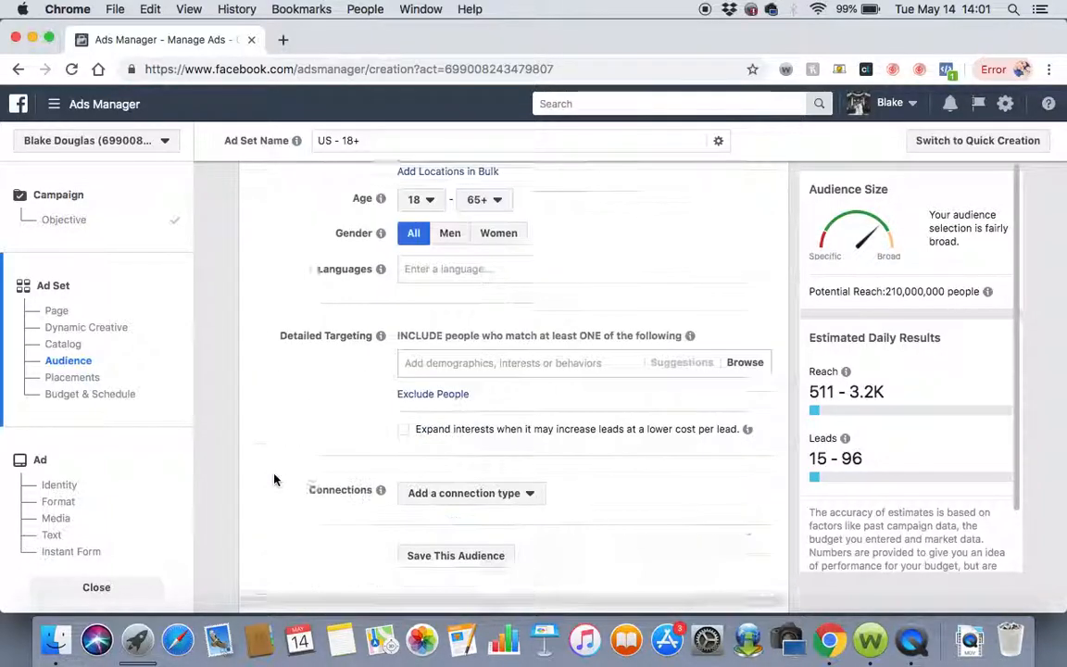
{"action": "scroll", "coordinate": [381, 329], "scroll_direction": "up", "scroll_amount": 7}
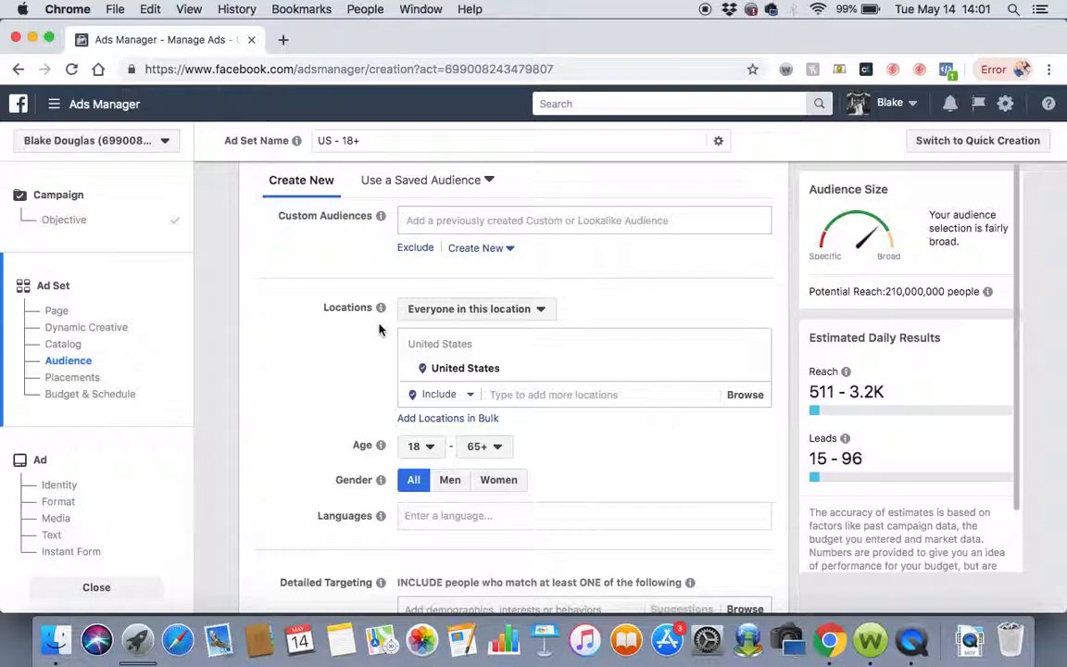
{"action": "scroll", "coordinate": [379, 329], "scroll_direction": "down", "scroll_amount": 2}
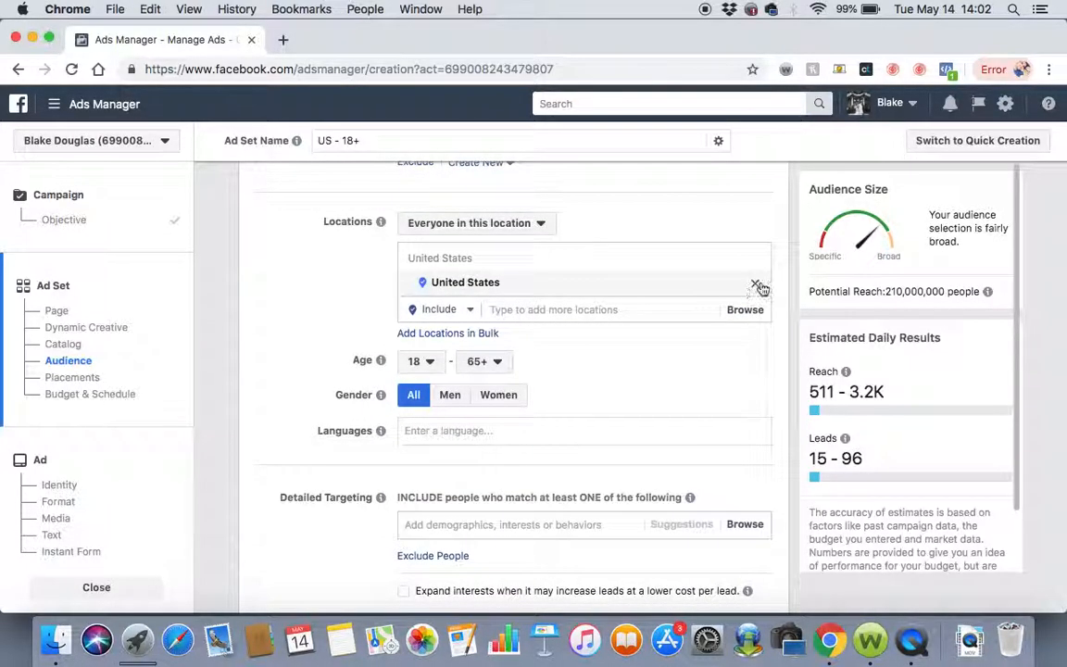
Step: Remove United States from the audience locations and try searching for Nashville, clearing the search text without picking a location
{"action": "left_click", "coordinate": [755, 283]}
{"action": "left_click", "coordinate": [567, 340]}
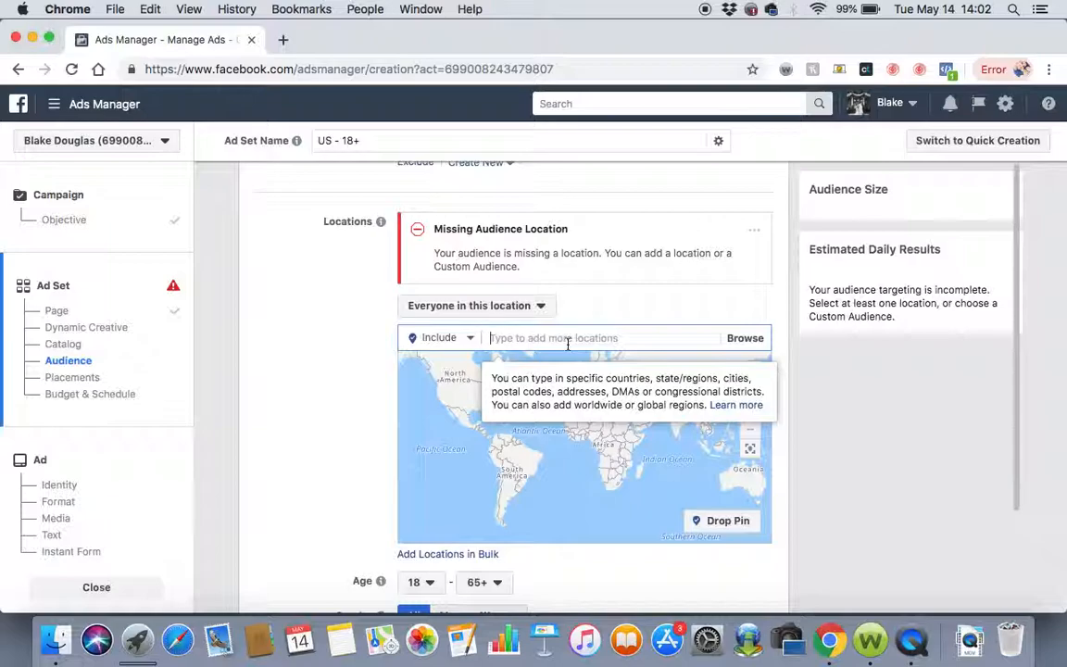
{"action": "type", "text": "nashv"}
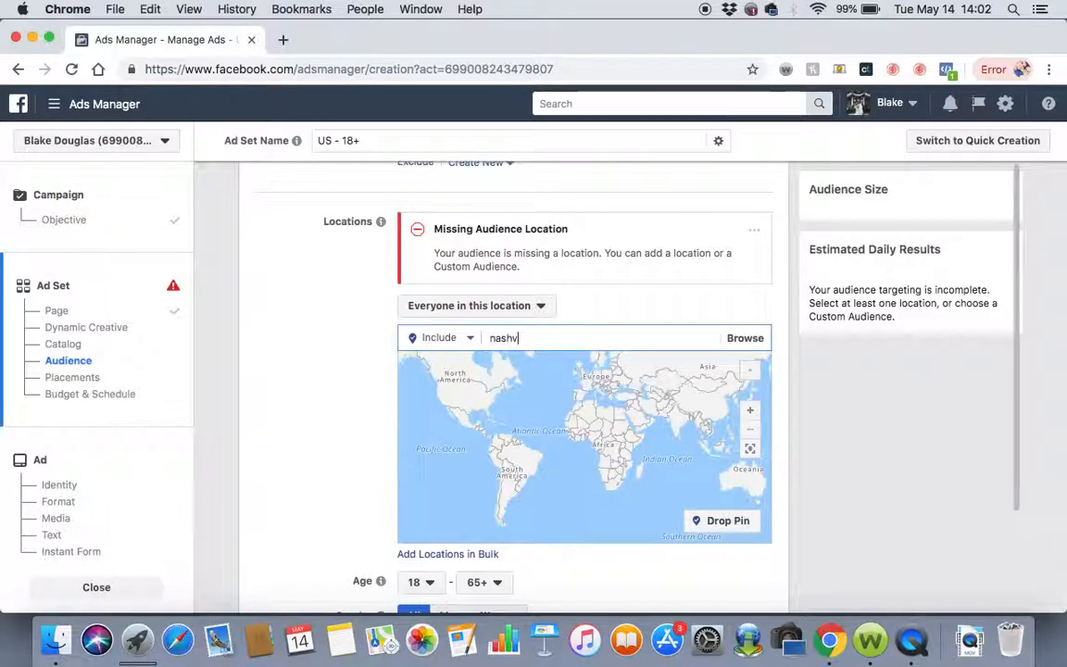
{"action": "type", "text": "ill"}
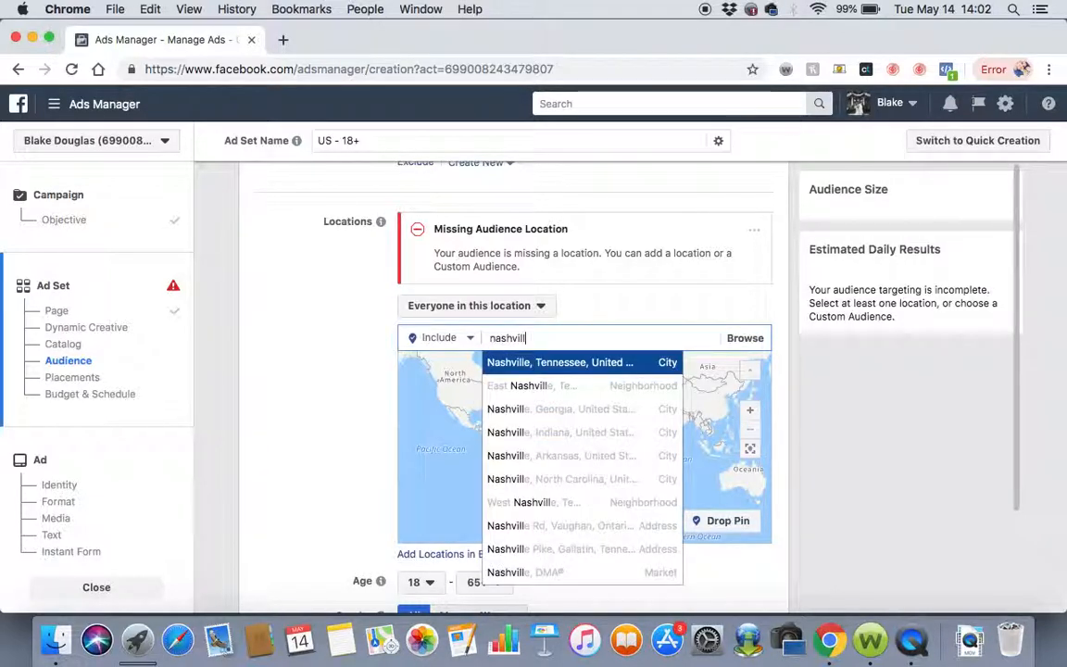
{"action": "key", "text": "BackSpace"}
{"action": "key", "text": "BackSpace"}
{"action": "key", "text": "BackSpace"}
{"action": "key", "text": "BackSpace"}
{"action": "key", "text": "BackSpace"}
{"action": "key", "text": "BackSpace"}
{"action": "key", "text": "BackSpace"}
{"action": "key", "text": "BackSpace"}
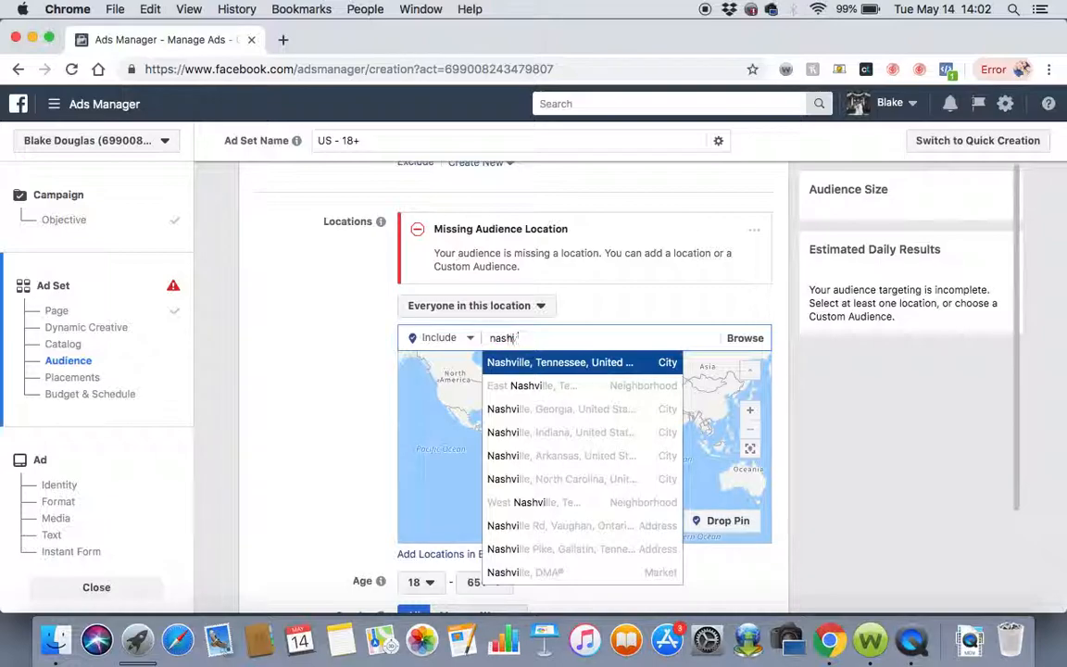
Step: Include the country United States as an audience location
{"action": "type", "text": "unti"}
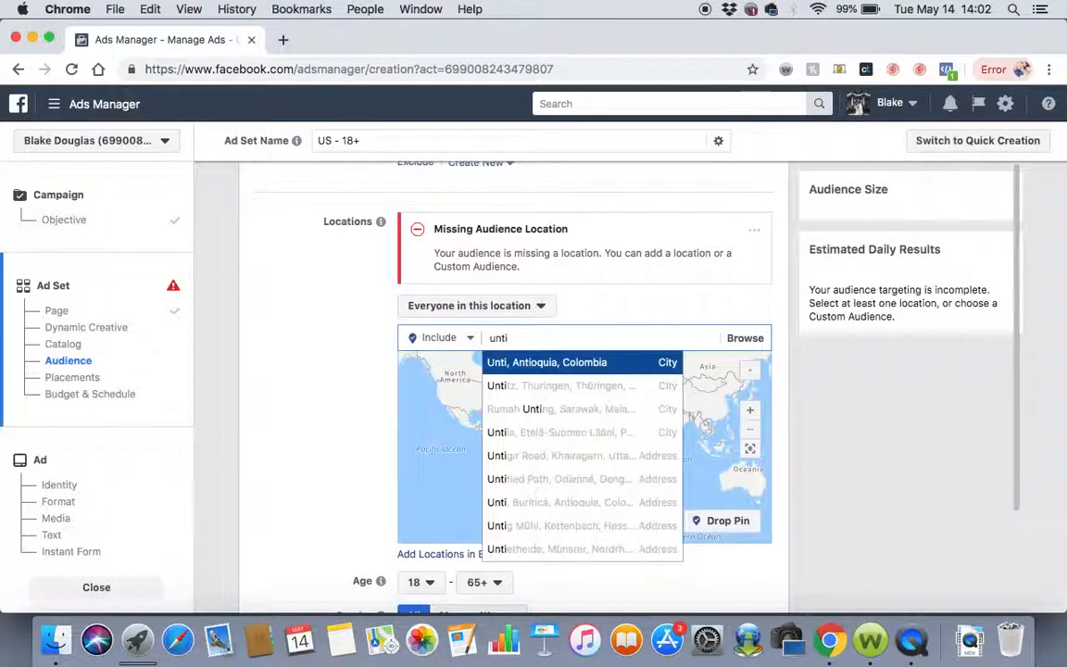
{"action": "key", "text": "BackSpace"}
{"action": "key", "text": "BackSpace"}
{"action": "type", "text": "ited s"}
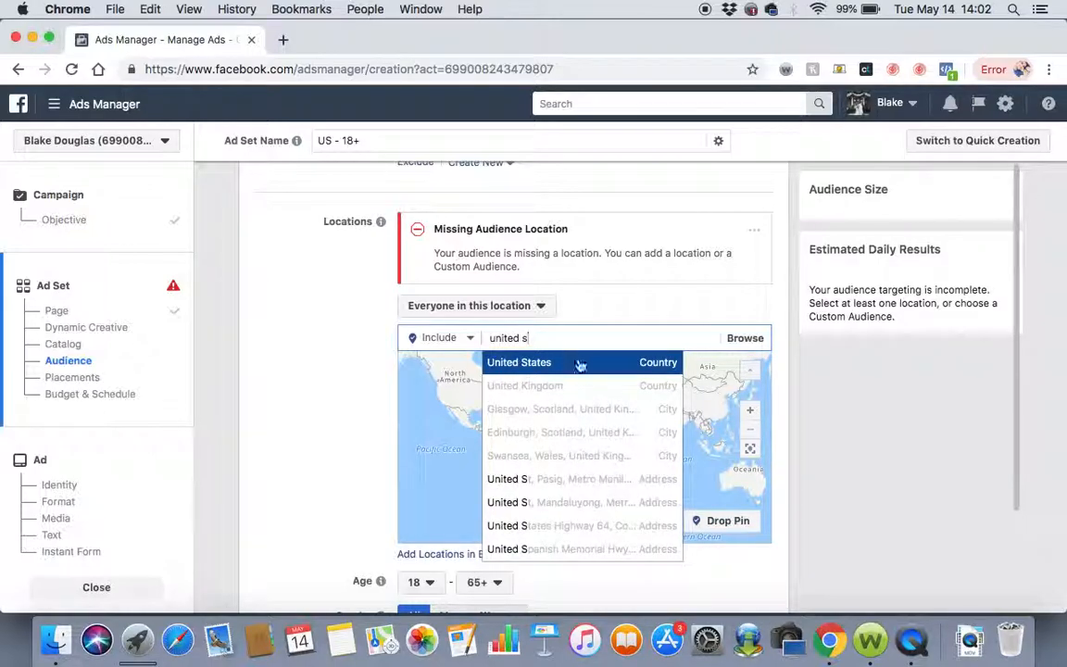
{"action": "left_click", "coordinate": [572, 372]}
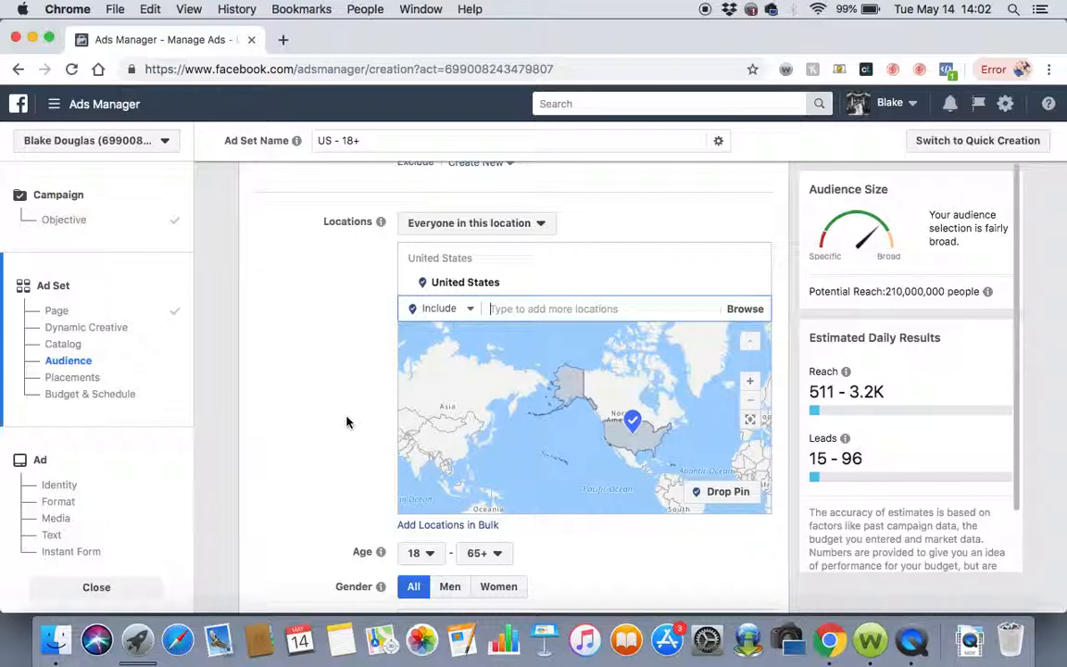
Step: Target the city of Nashville, Tennessee as the audience location and set its surrounding radius to 15 mi
{"action": "type", "text": "nash"}
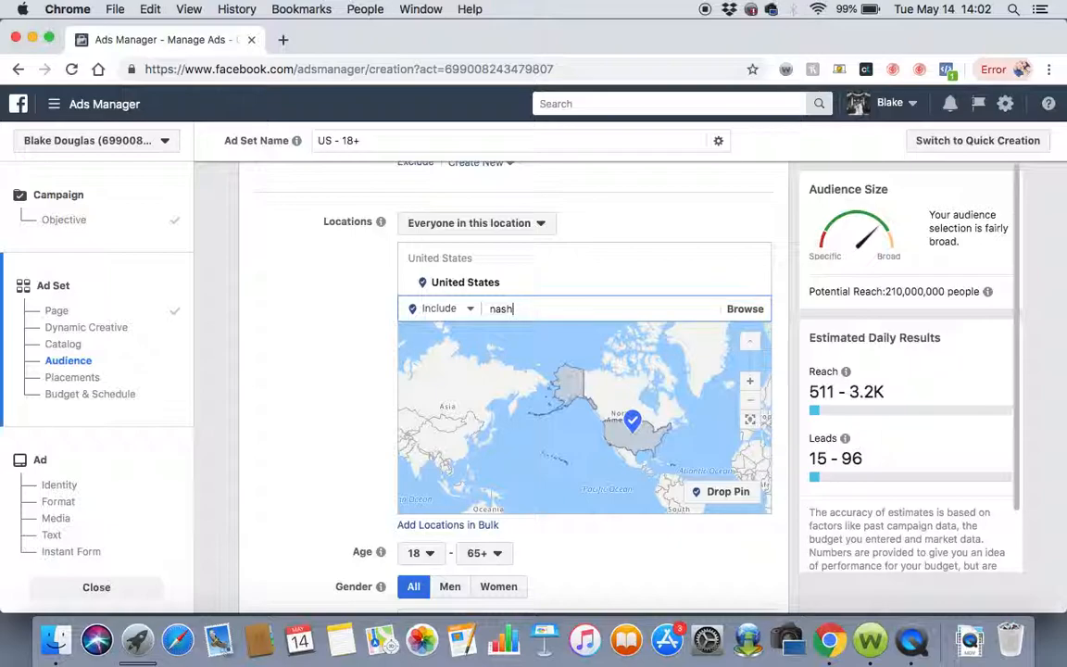
{"action": "type", "text": "vi"}
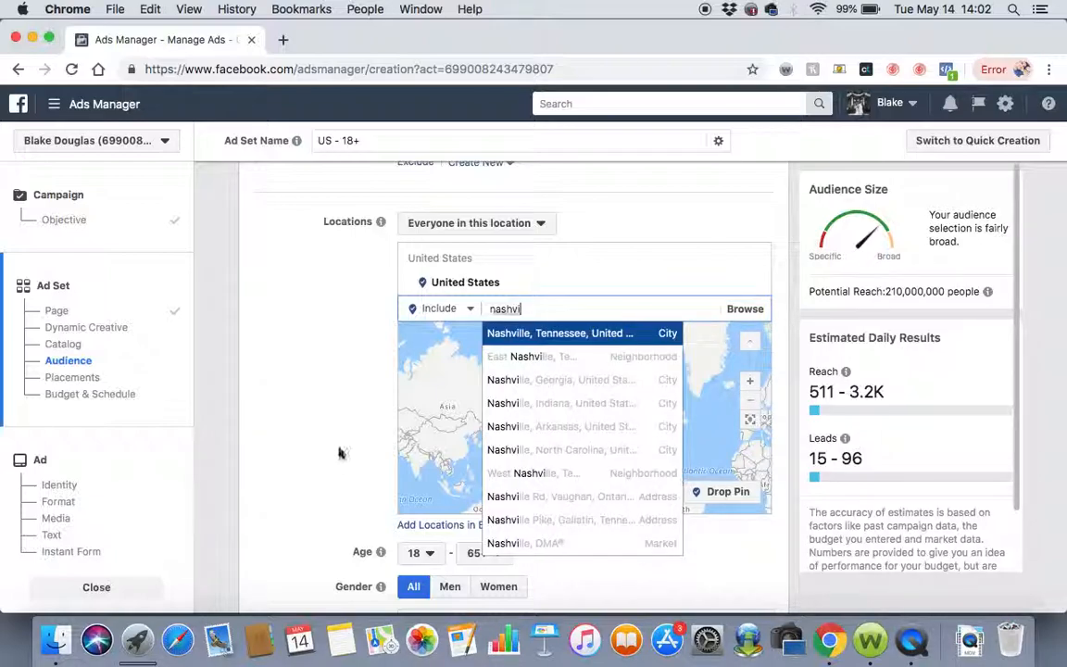
{"action": "left_click", "coordinate": [537, 334]}
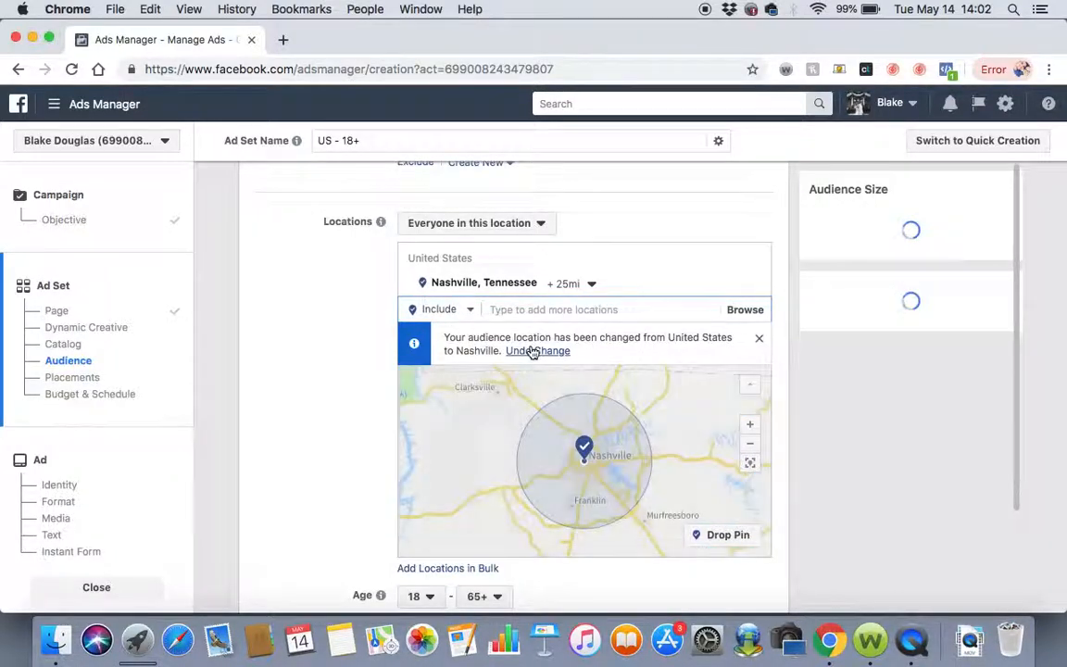
{"action": "left_click", "coordinate": [593, 285]}
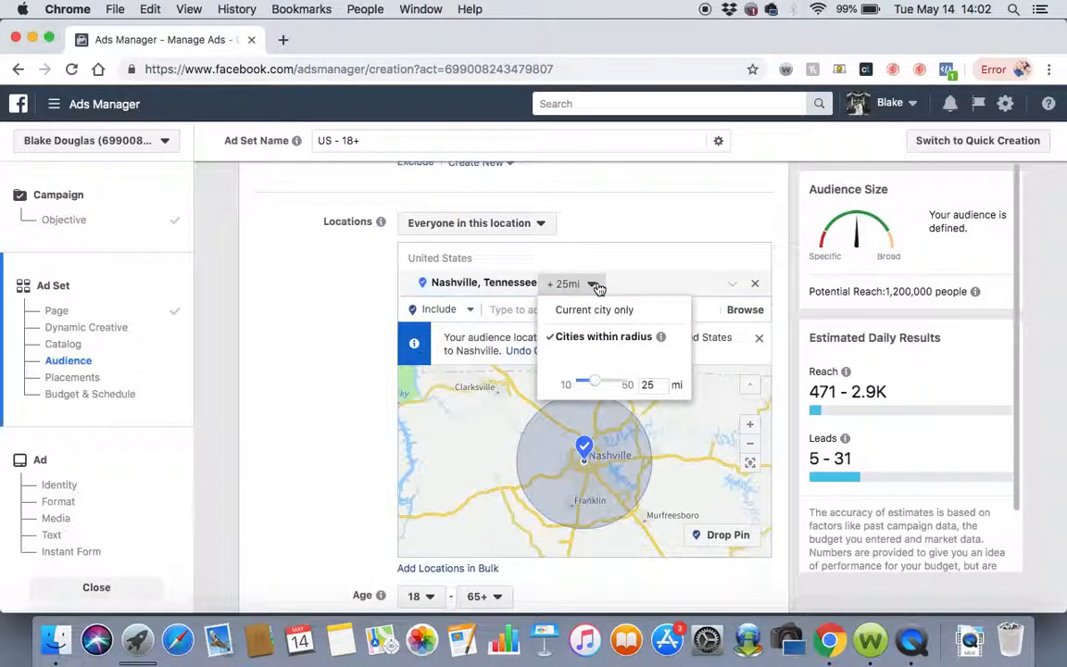
{"action": "left_click", "coordinate": [658, 386]}
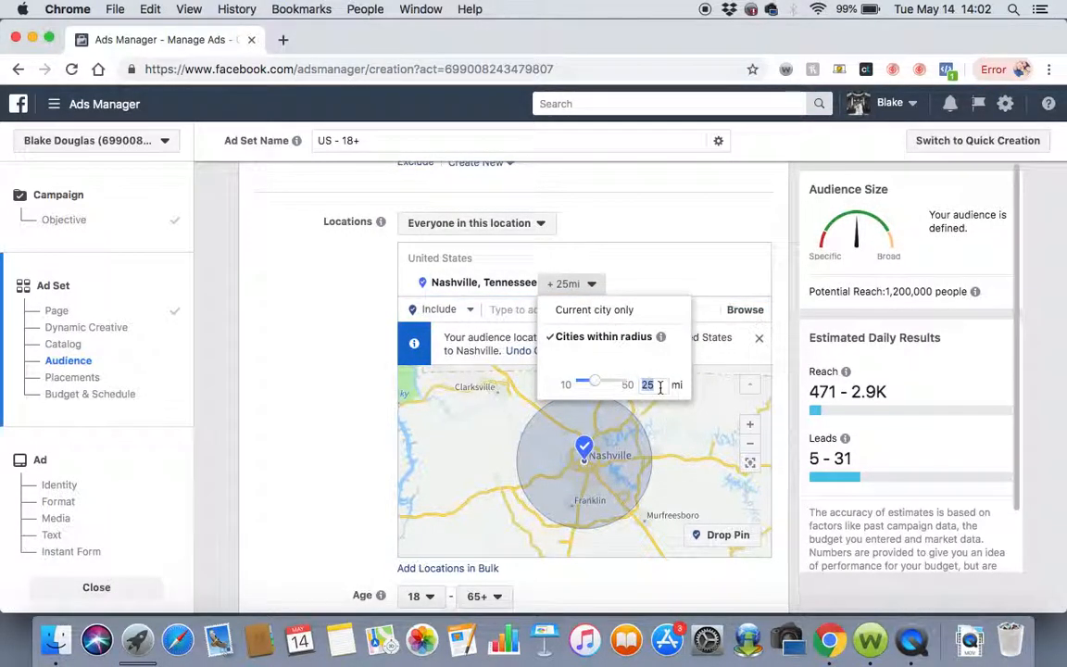
{"action": "type", "text": "1"}
{"action": "key", "text": "Return"}
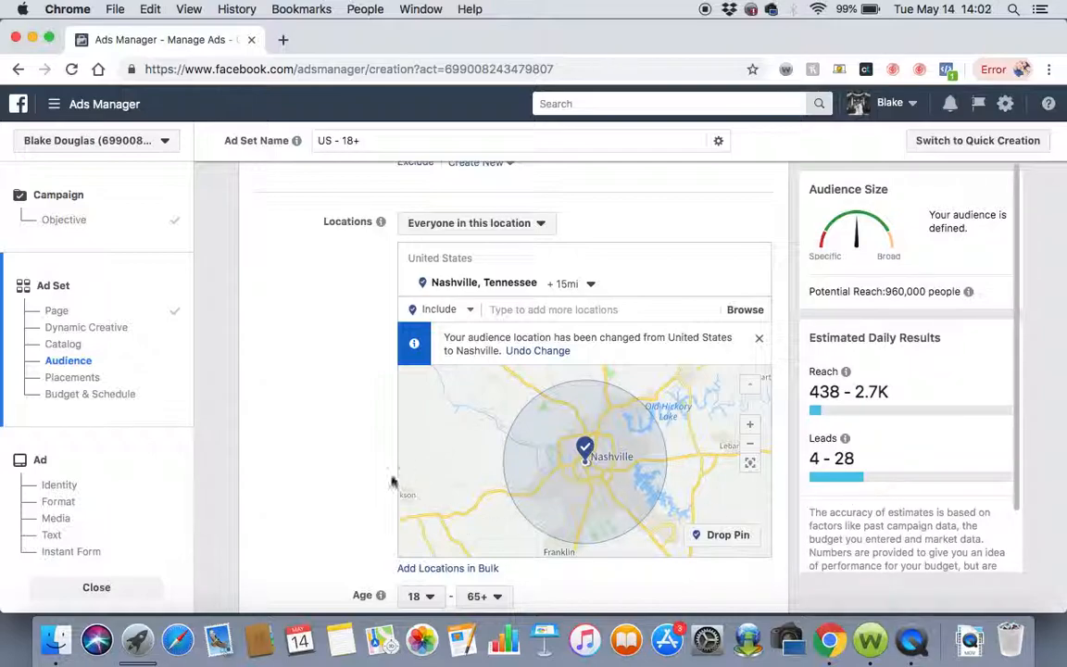
Step: Set the audience's minimum age to 21
{"action": "scroll", "coordinate": [372, 479], "scroll_direction": "down", "scroll_amount": 5}
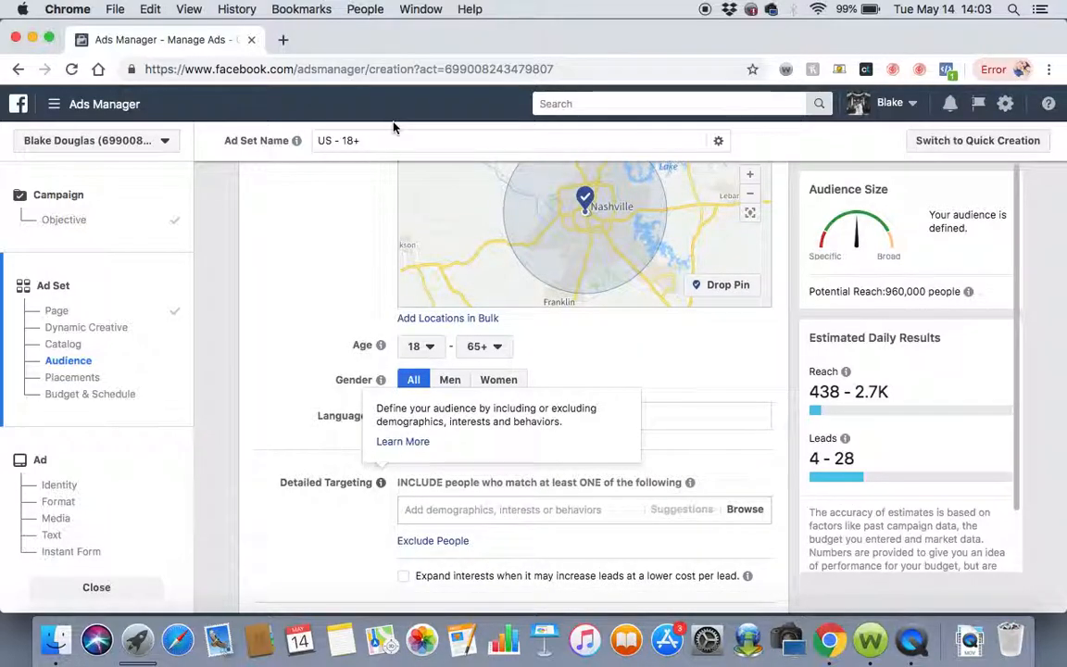
{"action": "left_click", "coordinate": [434, 352]}
{"action": "left_click", "coordinate": [430, 442]}
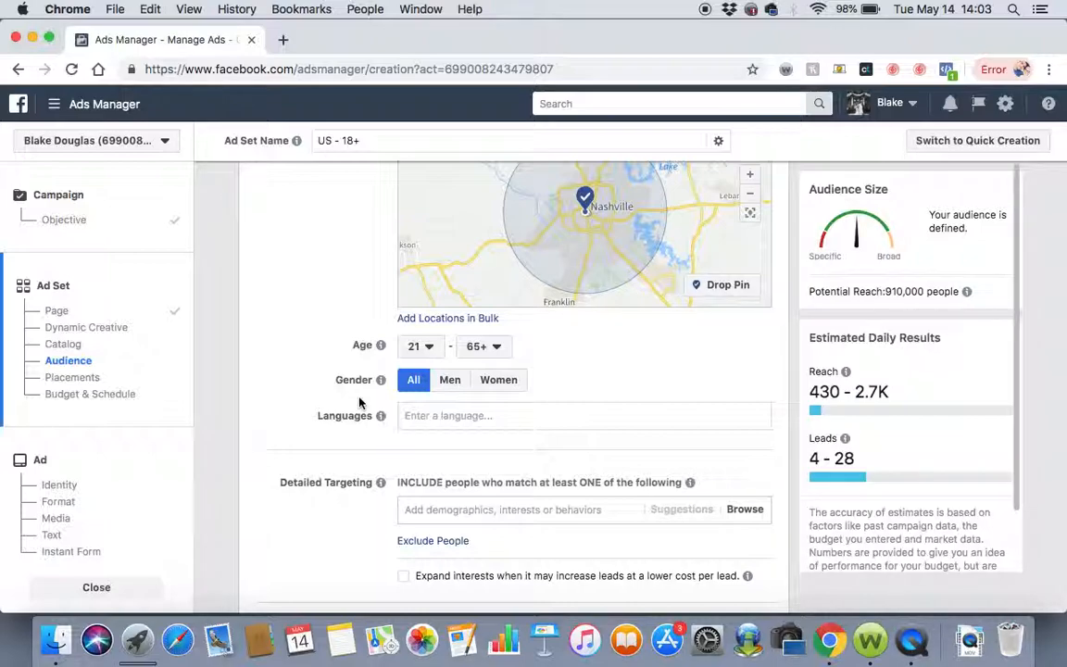
{"action": "left_click", "coordinate": [430, 418]}
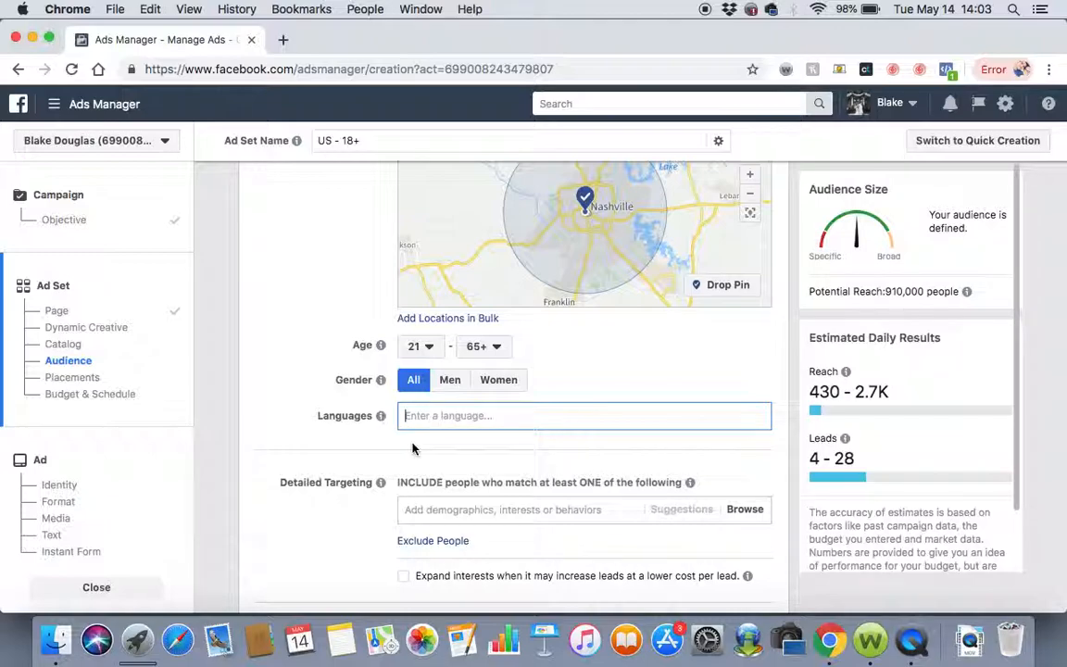
{"action": "type", "text": "en"}
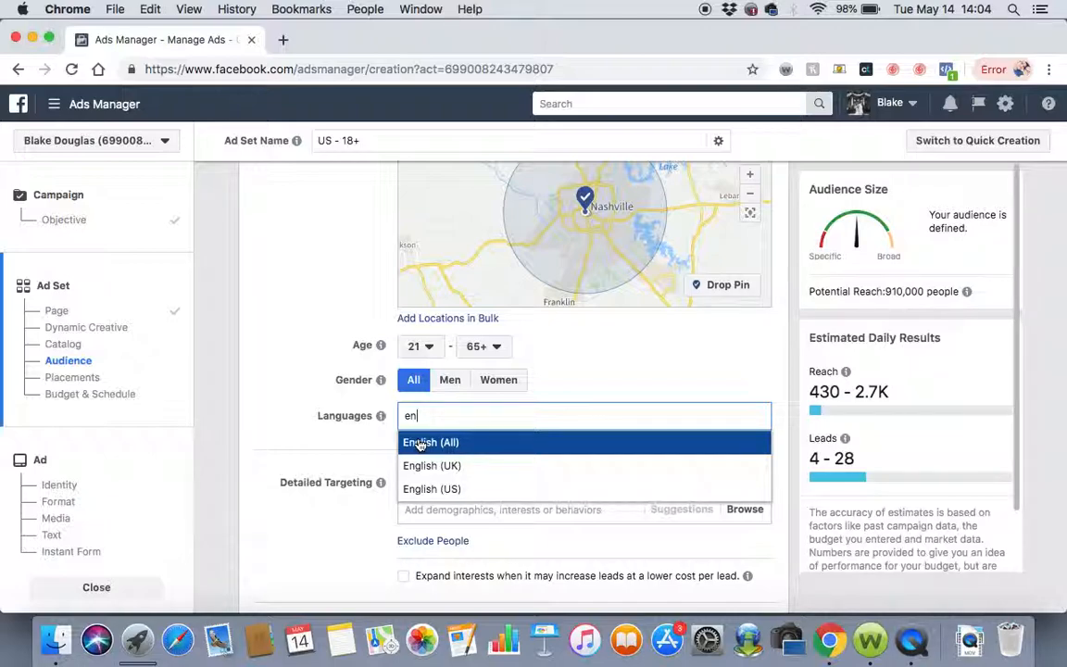
{"action": "key", "text": "BackSpace"}
{"action": "key", "text": "BackSpace"}
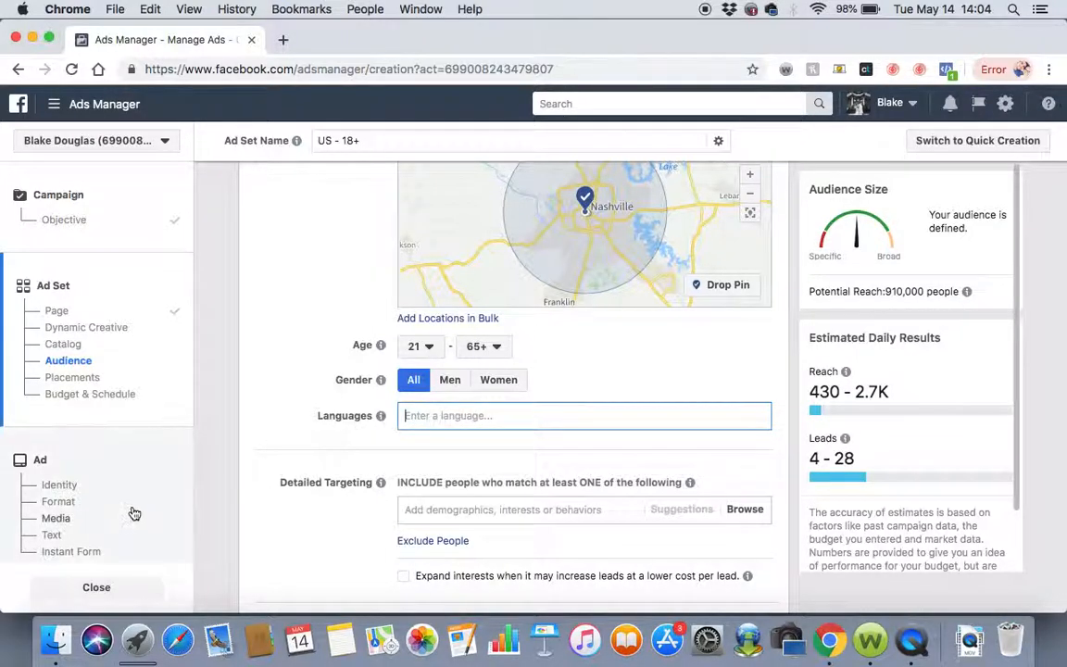
Step: Search detailed targeting for "roof" and include the interests Roof shingle and Metal roof
{"action": "scroll", "coordinate": [246, 455], "scroll_direction": "down", "scroll_amount": 5}
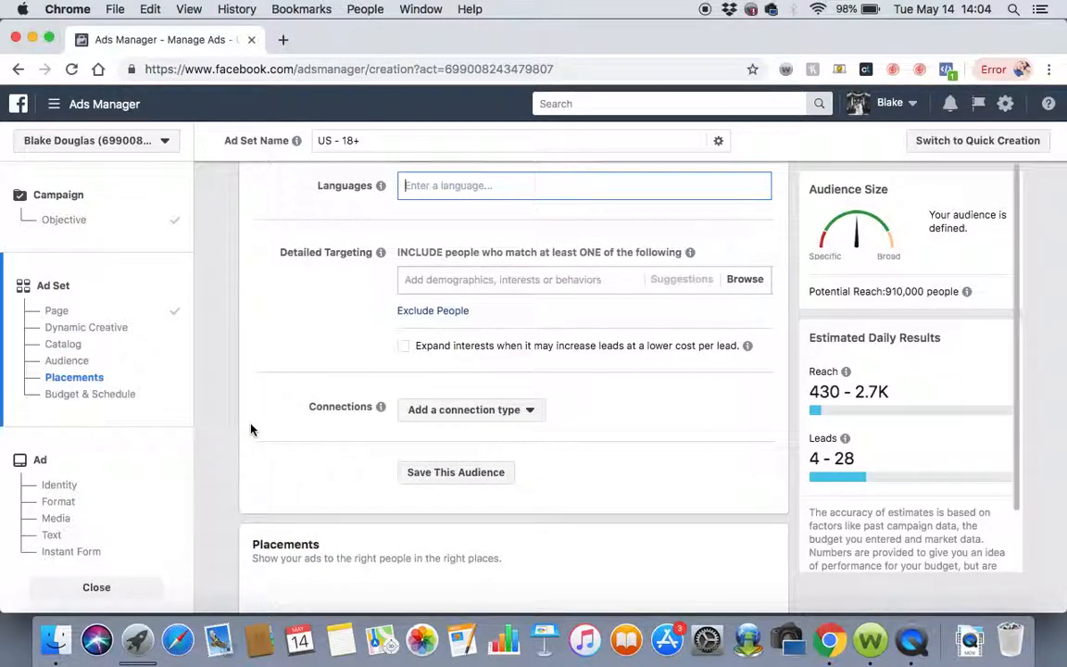
{"action": "scroll", "coordinate": [250, 429], "scroll_direction": "up", "scroll_amount": 6}
{"action": "scroll", "coordinate": [250, 429], "scroll_direction": "up", "scroll_amount": 5}
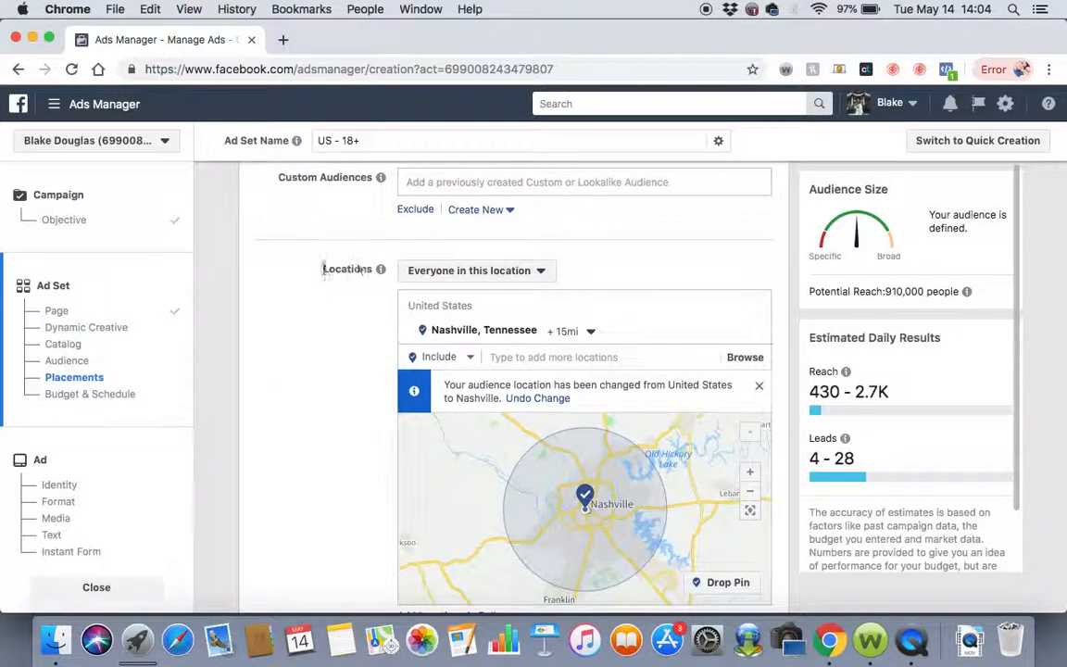
{"action": "scroll", "coordinate": [283, 489], "scroll_direction": "down", "scroll_amount": 4}
{"action": "scroll", "coordinate": [283, 489], "scroll_direction": "down", "scroll_amount": 5}
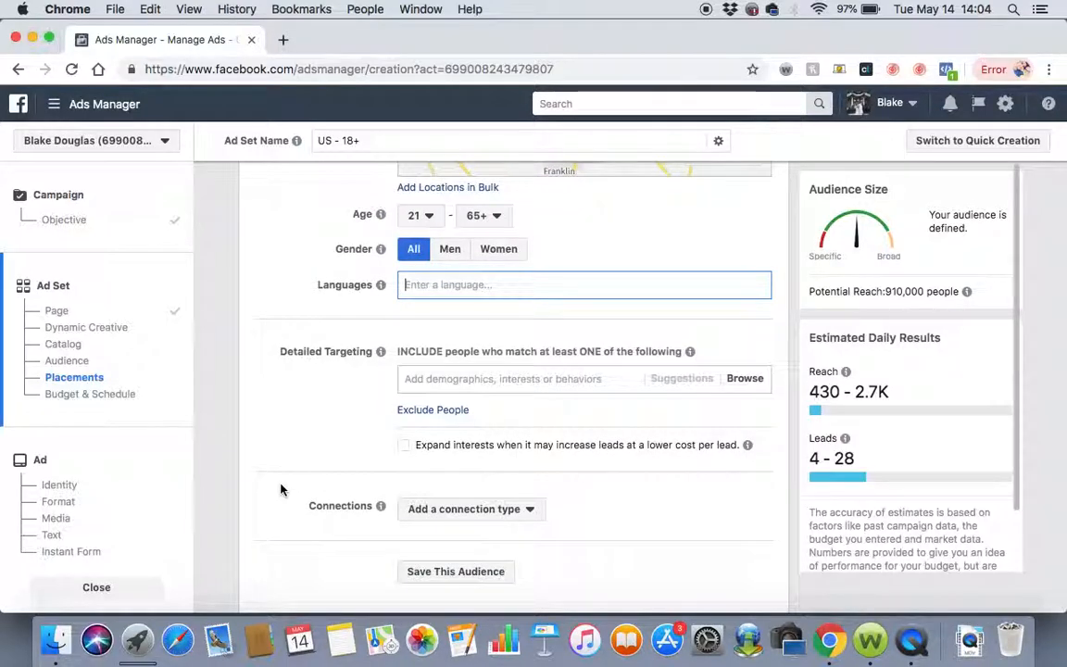
{"action": "left_click", "coordinate": [419, 377]}
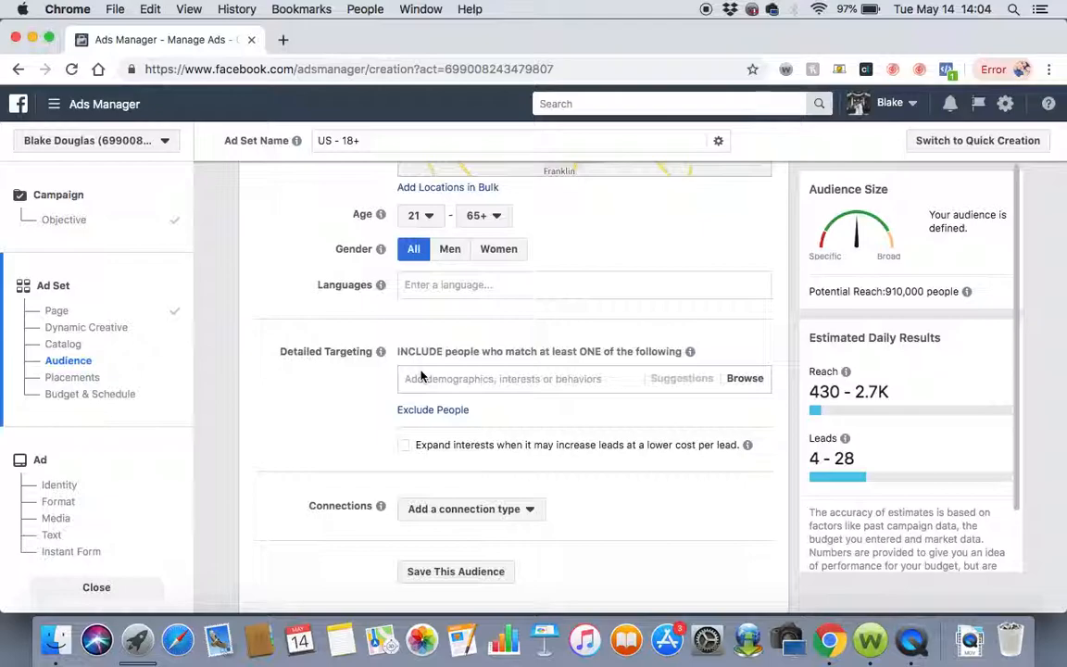
{"action": "type", "text": "roof"}
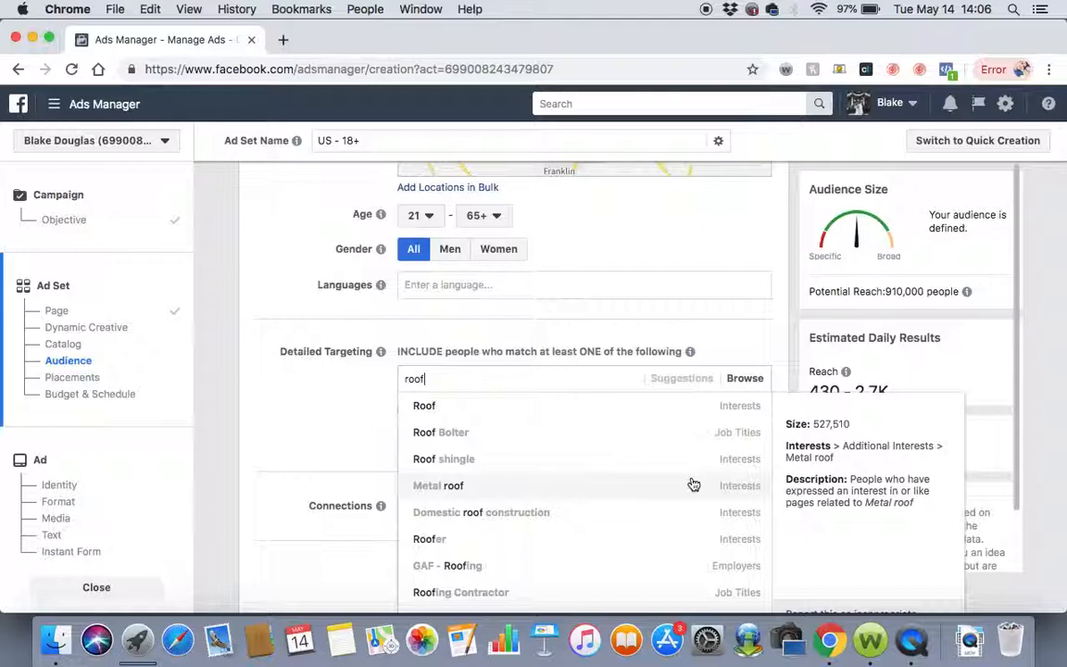
{"action": "left_click", "coordinate": [537, 460]}
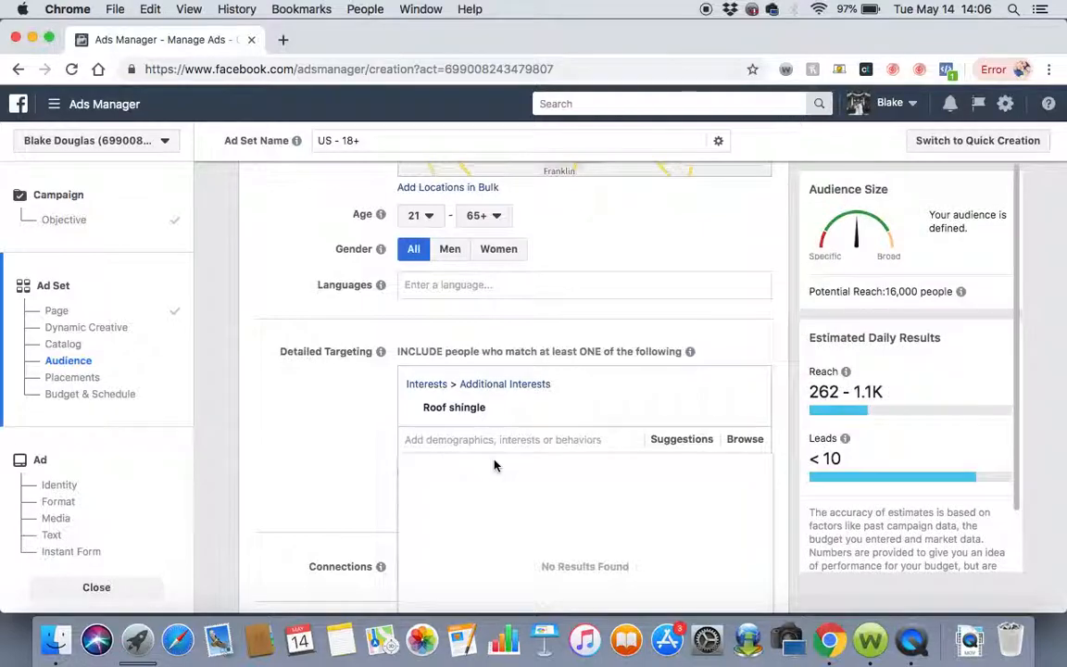
{"action": "type", "text": "roof"}
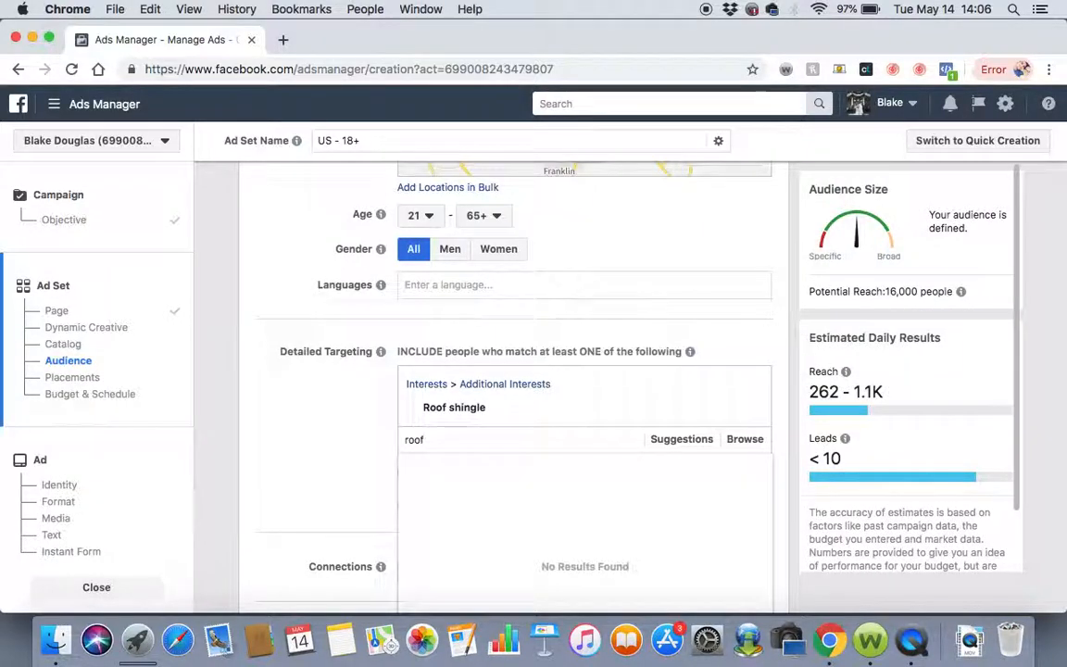
{"action": "left_click", "coordinate": [462, 519]}
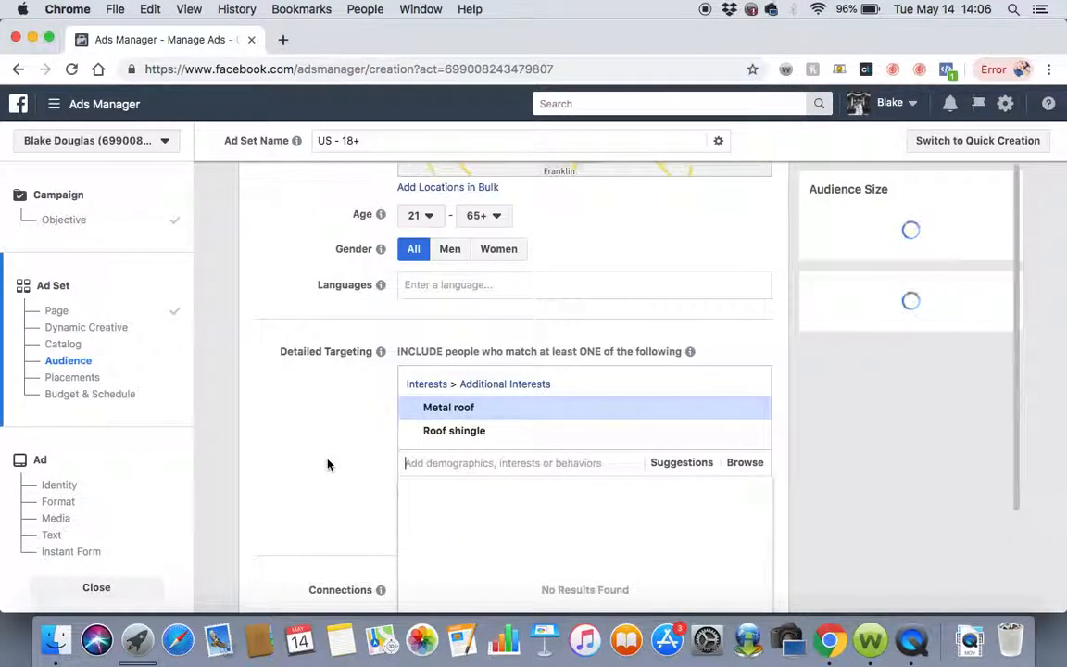
Step: Look through the "roof" targeting suggestions again and include the interest Roofer
{"action": "type", "text": "roof"}
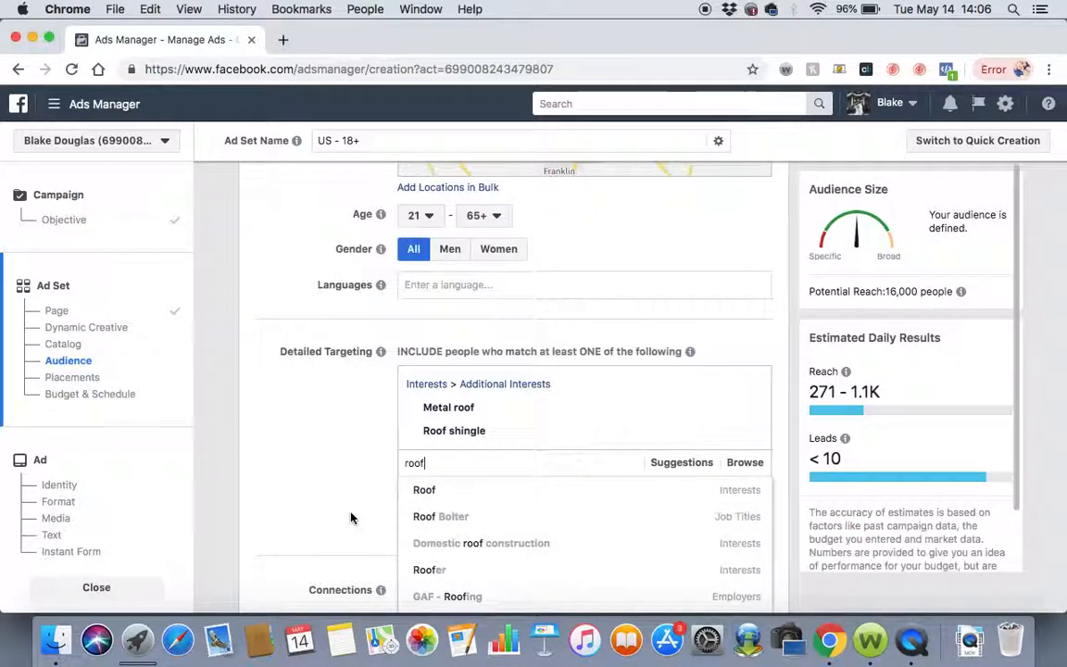
{"action": "scroll", "coordinate": [352, 516], "scroll_direction": "down", "scroll_amount": 3}
{"action": "mouse_move", "coordinate": [469, 467]}
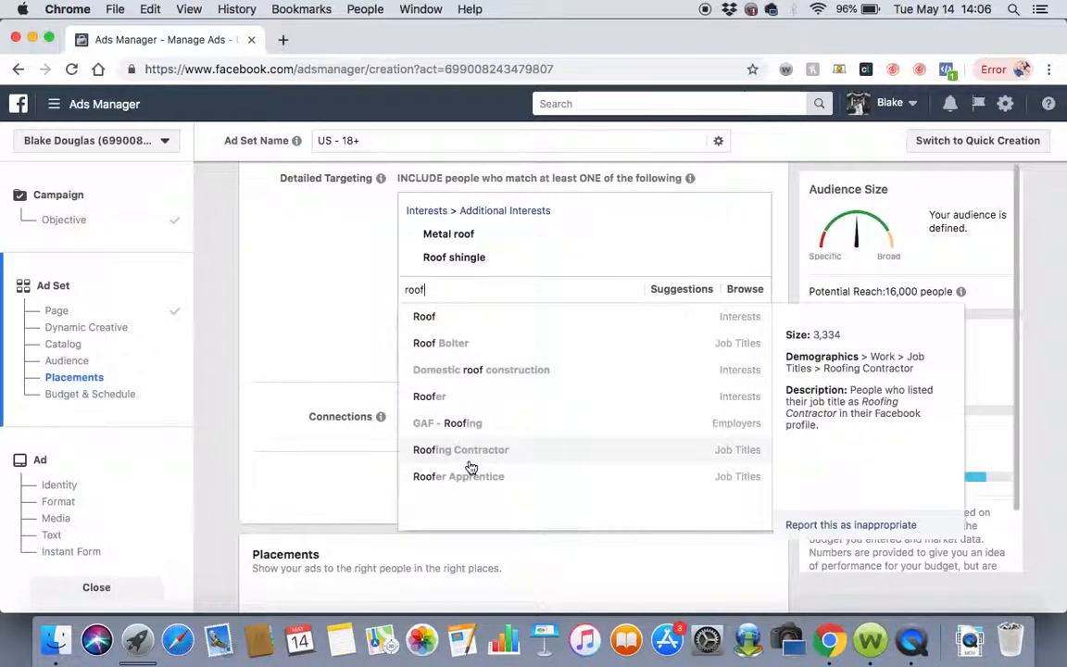
{"action": "mouse_move", "coordinate": [545, 483]}
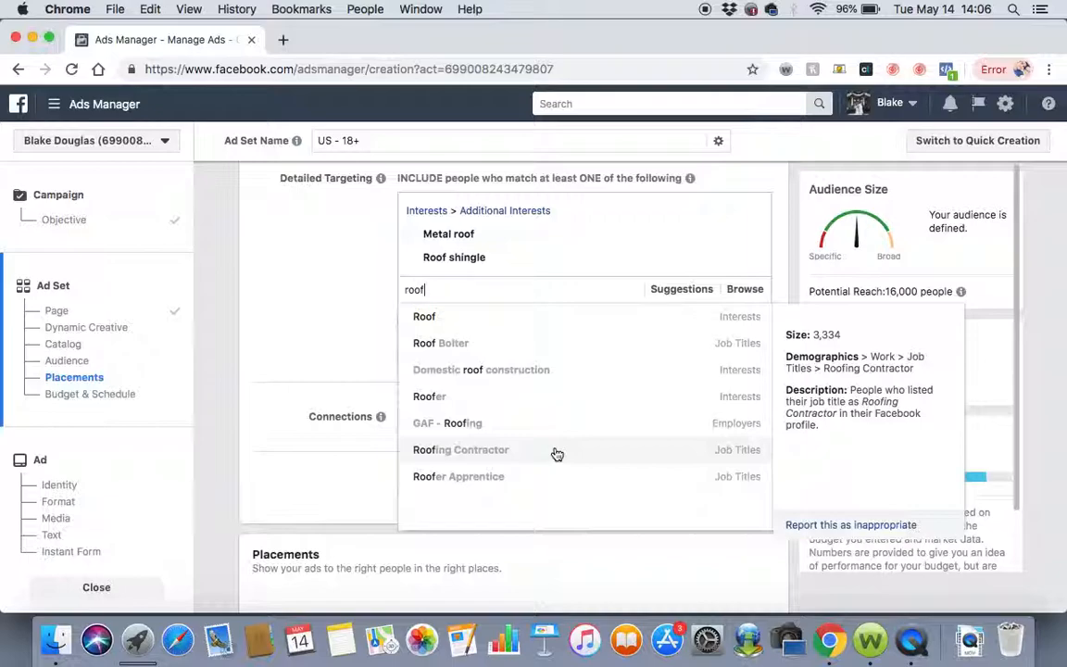
{"action": "left_click", "coordinate": [544, 400]}
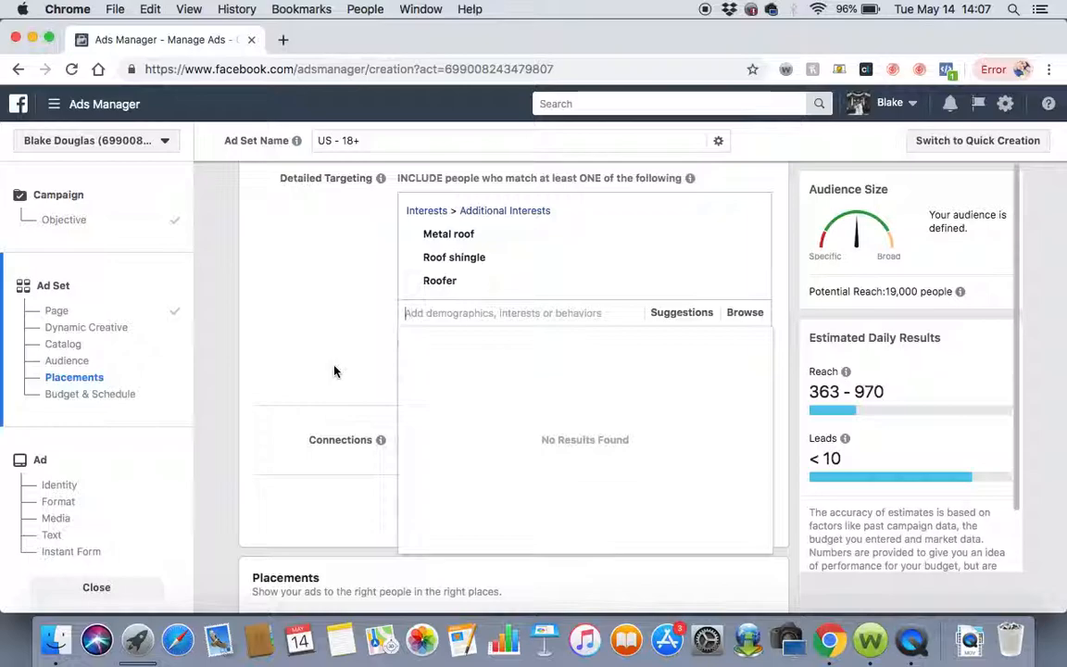
Step: Search detailed targeting for "leak" and "leaking roof", clearing the search text without picking an interest
{"action": "type", "text": "lee"}
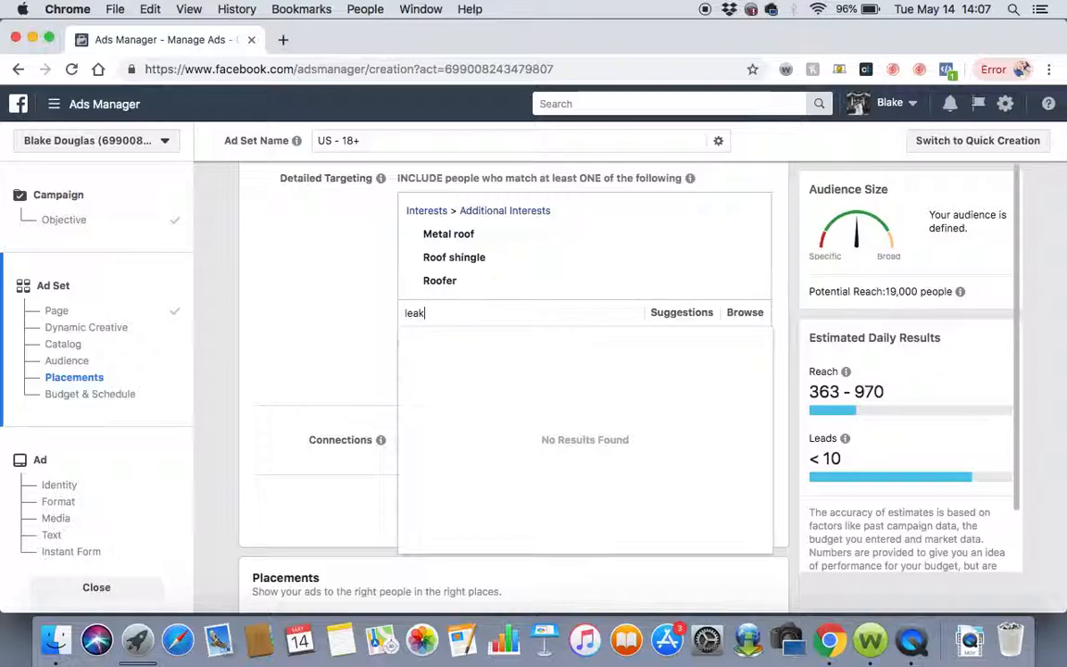
{"action": "key", "text": "BackSpace"}
{"action": "key", "text": "BackSpace"}
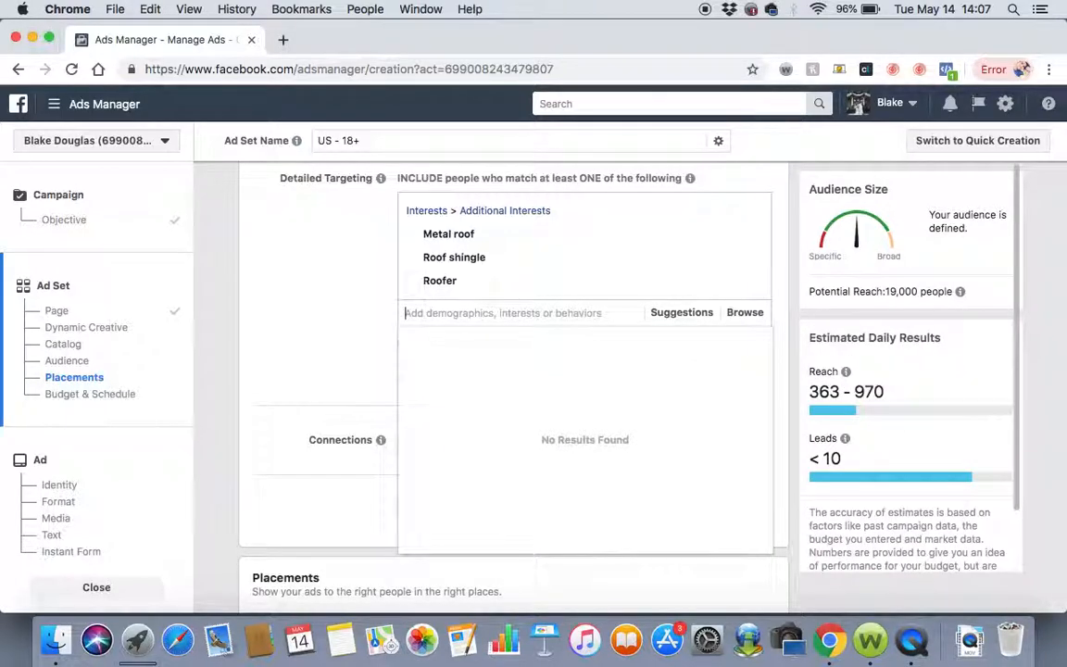
{"action": "type", "text": "leaking roof"}
{"action": "key", "text": "BackSpace"}
{"action": "key", "text": "BackSpace"}
{"action": "key", "text": "BackSpace"}
{"action": "key", "text": "BackSpace"}
{"action": "key", "text": "BackSpace"}
{"action": "key", "text": "BackSpace"}
{"action": "key", "text": "BackSpace"}
{"action": "key", "text": "BackSpace"}
{"action": "key", "text": "BackSpace"}
{"action": "key", "text": "BackSpace"}
{"action": "key", "text": "BackSpace"}
{"action": "key", "text": "BackSpace"}
Step: Search detailed targeting for "hurricane dam" and clear the search without adding any interest
{"action": "type", "text": "hurrican"}
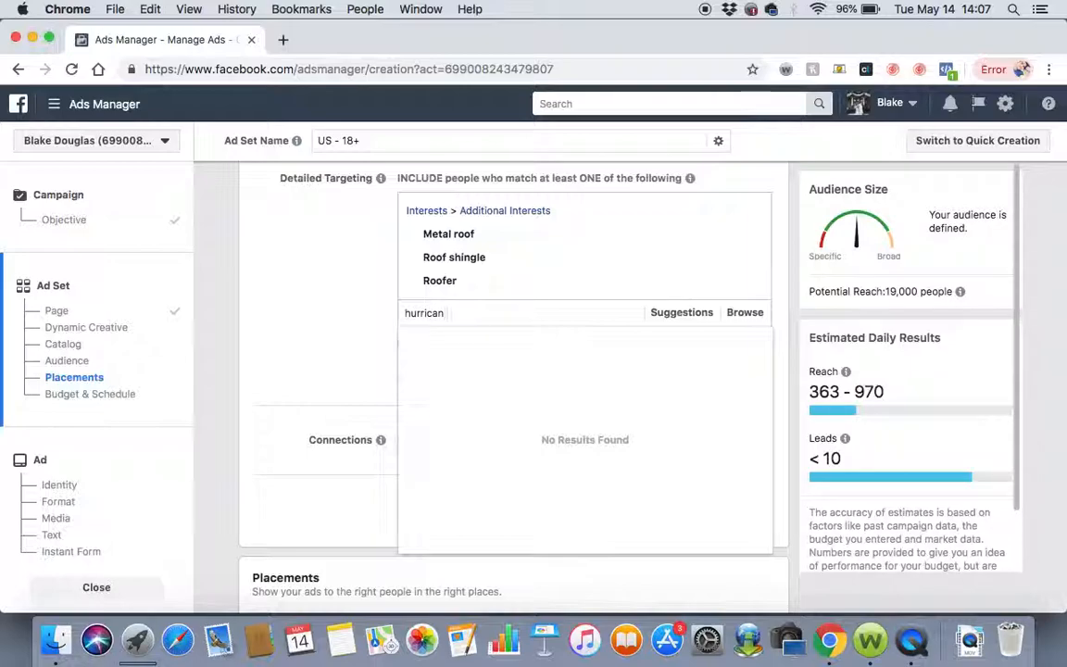
{"action": "type", "text": "e"}
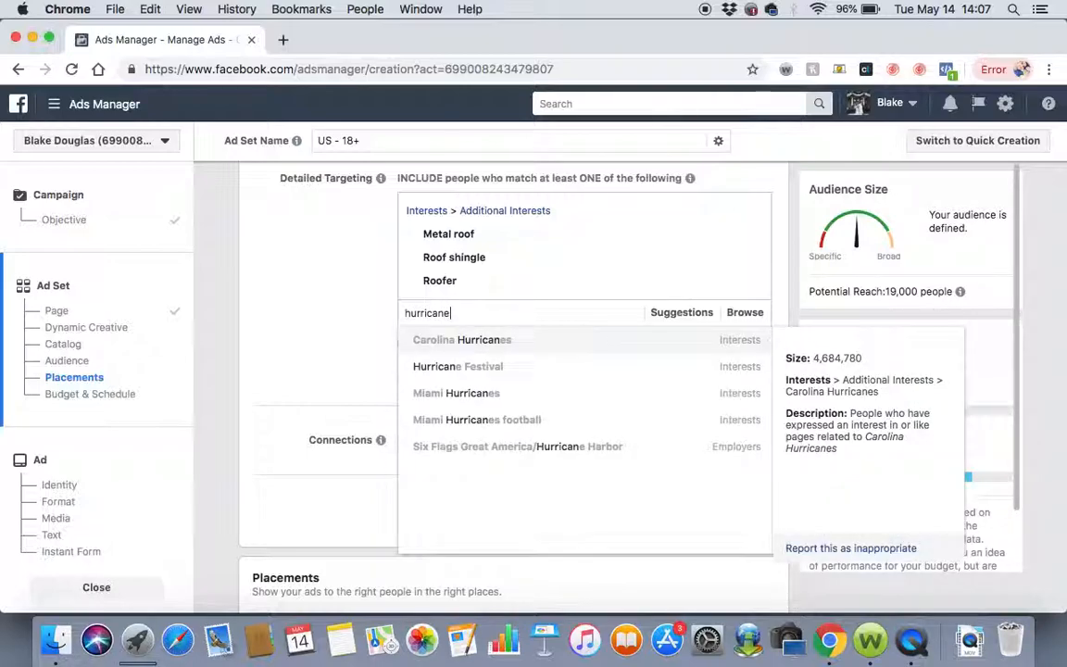
{"action": "type", "text": " dam"}
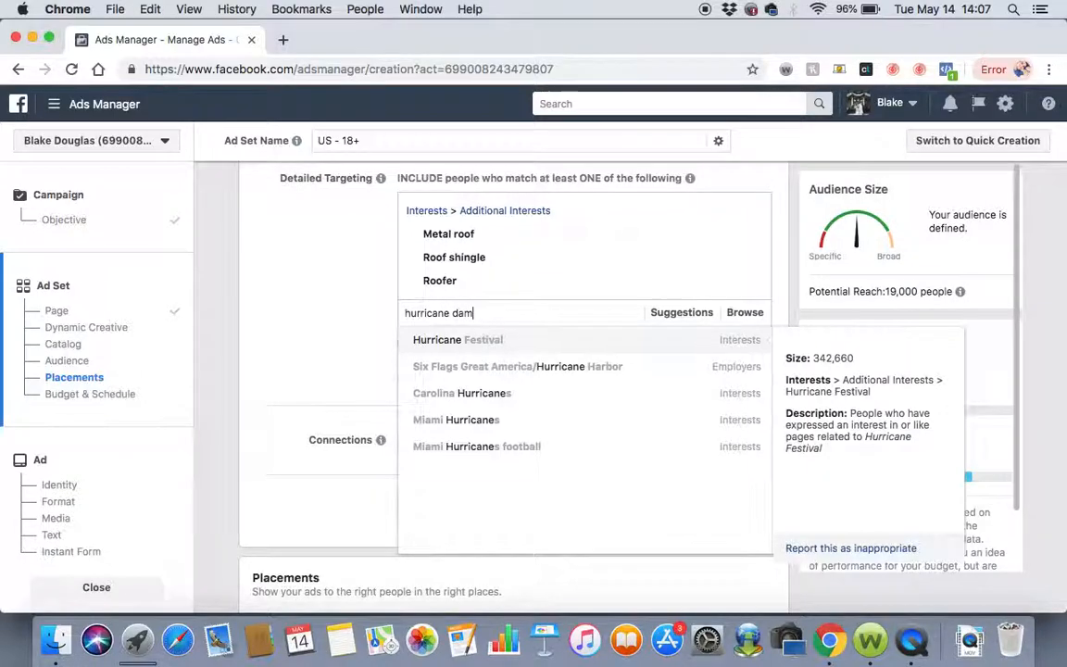
{"action": "key", "text": "BackSpace"}
{"action": "key", "text": "BackSpace"}
{"action": "key", "text": "BackSpace"}
{"action": "key", "text": "BackSpace"}
{"action": "key", "text": "BackSpace"}
{"action": "key", "text": "BackSpace"}
{"action": "key", "text": "BackSpace"}
{"action": "key", "text": "BackSpace"}
{"action": "key", "text": "BackSpace"}
{"action": "key", "text": "BackSpace"}
{"action": "key", "text": "BackSpace"}
{"action": "key", "text": "BackSpace"}
{"action": "key", "text": "BackSpace"}
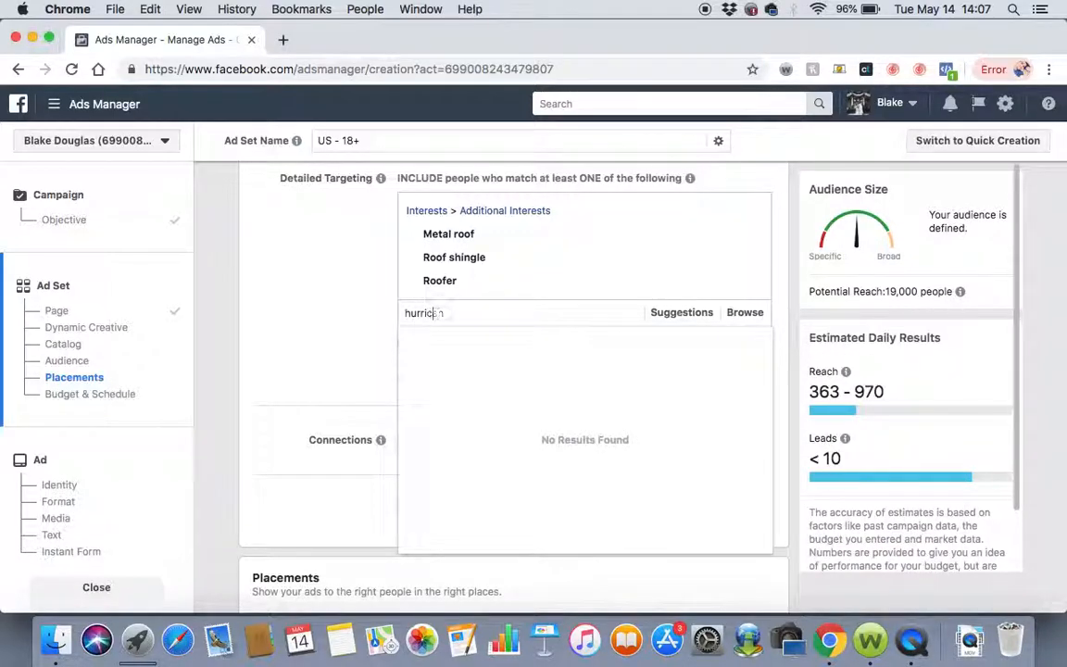
{"action": "left_click", "coordinate": [286, 337]}
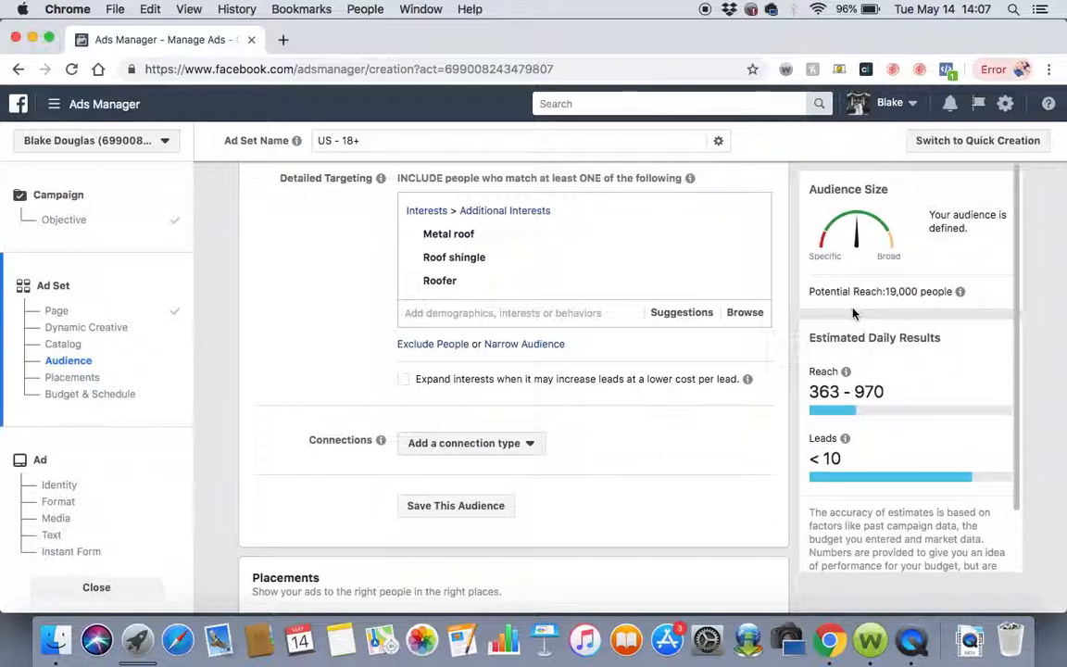
Step: Review the audience's potential reach, the placement options and the details of the selected roofing interests
{"action": "mouse_move", "coordinate": [961, 294]}
{"action": "scroll", "coordinate": [746, 431], "scroll_direction": "down", "scroll_amount": 5}
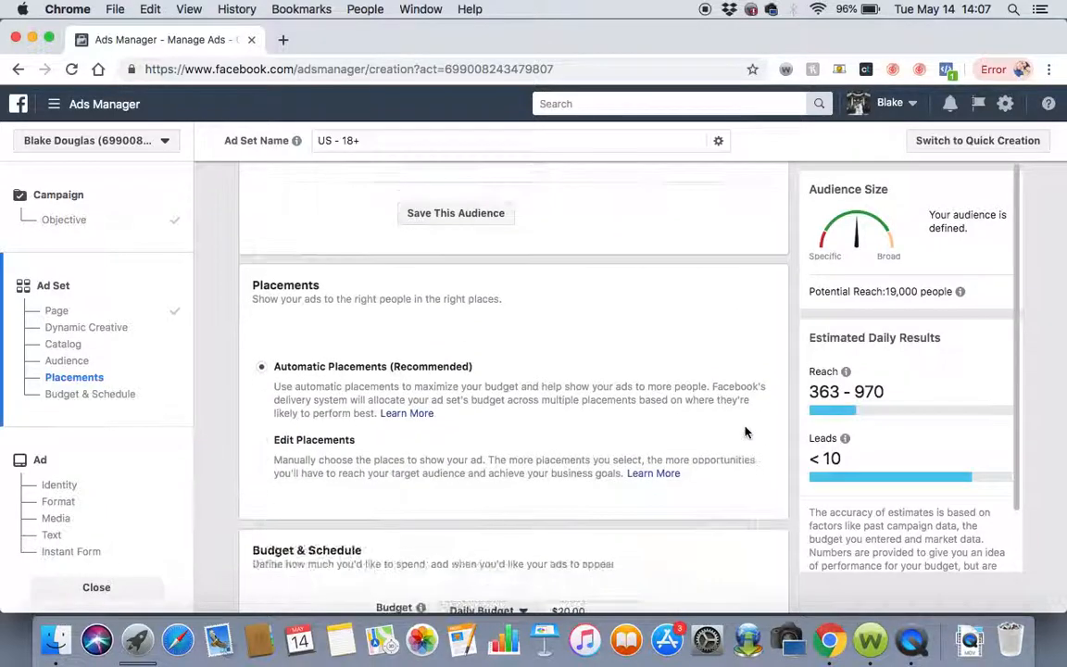
{"action": "scroll", "coordinate": [746, 432], "scroll_direction": "up", "scroll_amount": 6}
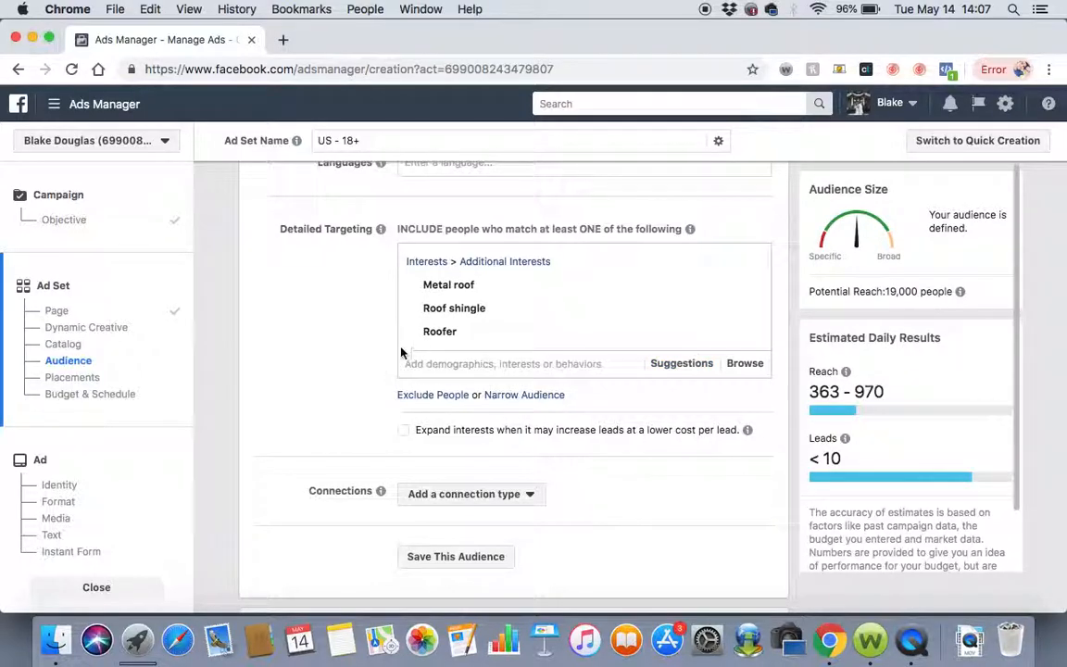
{"action": "mouse_move", "coordinate": [454, 311]}
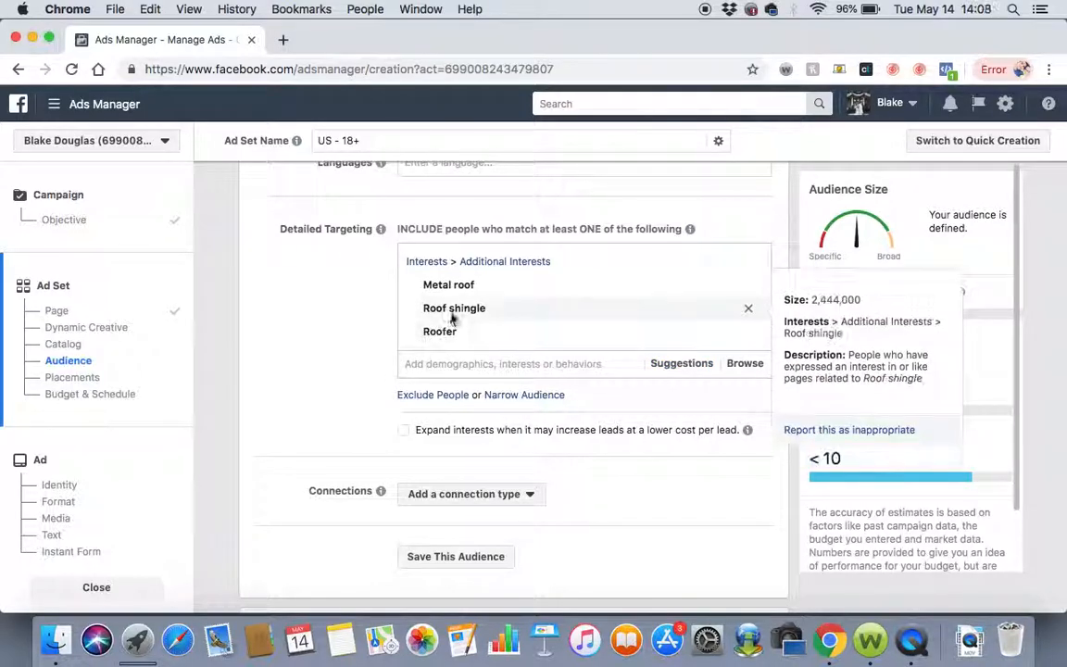
{"action": "mouse_move", "coordinate": [463, 287]}
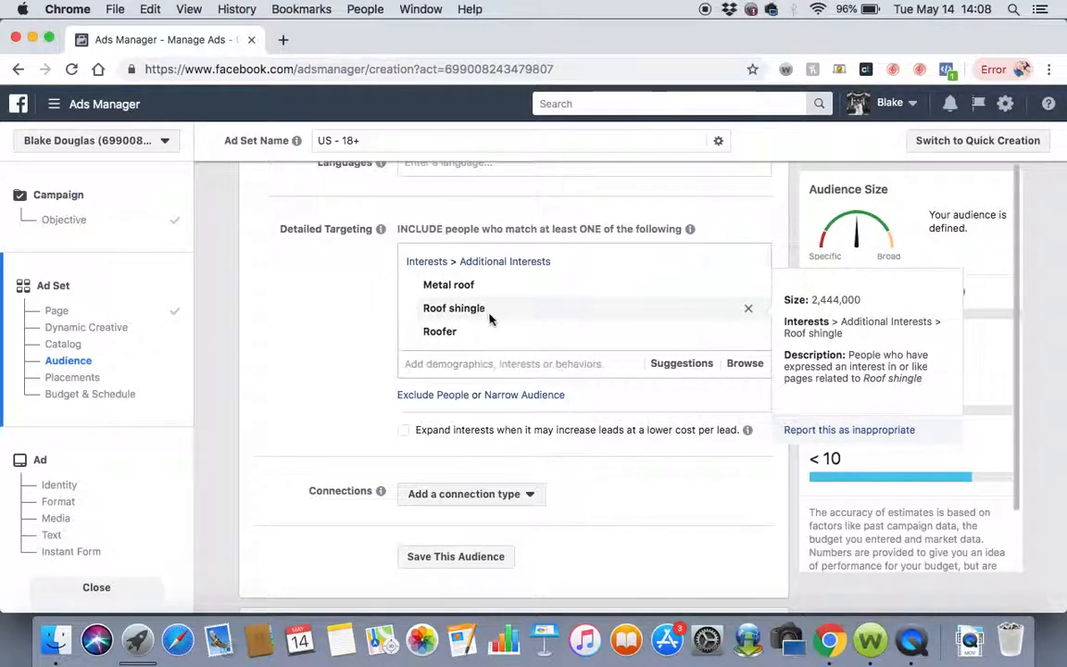
{"action": "mouse_move", "coordinate": [433, 334]}
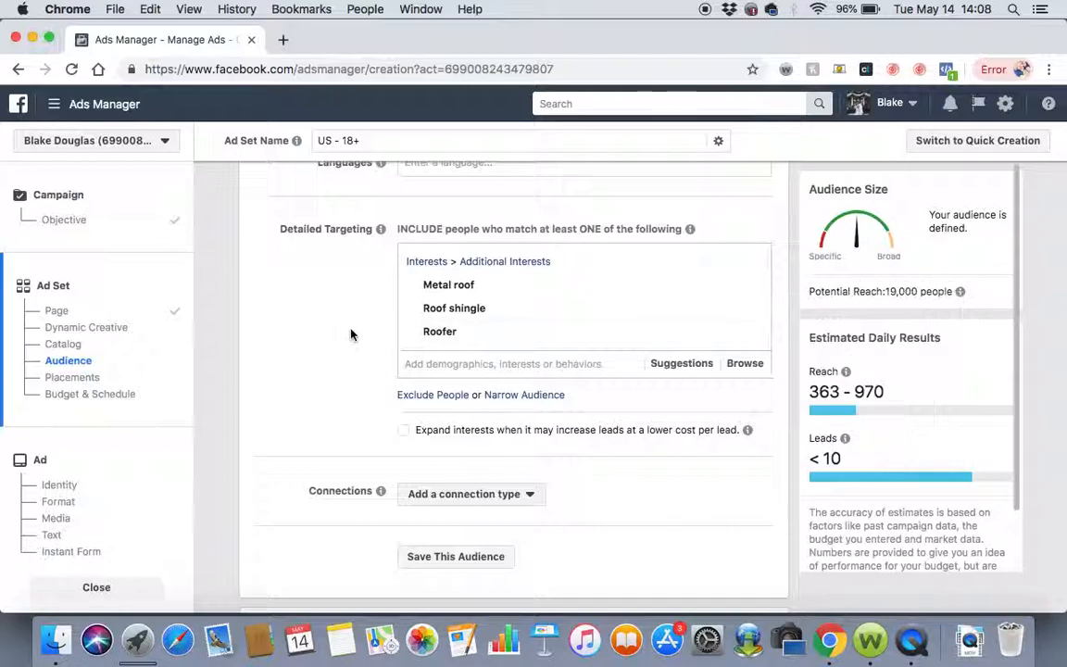
{"action": "scroll", "coordinate": [348, 335], "scroll_direction": "down", "scroll_amount": 3}
{"action": "scroll", "coordinate": [348, 335], "scroll_direction": "up", "scroll_amount": 3}
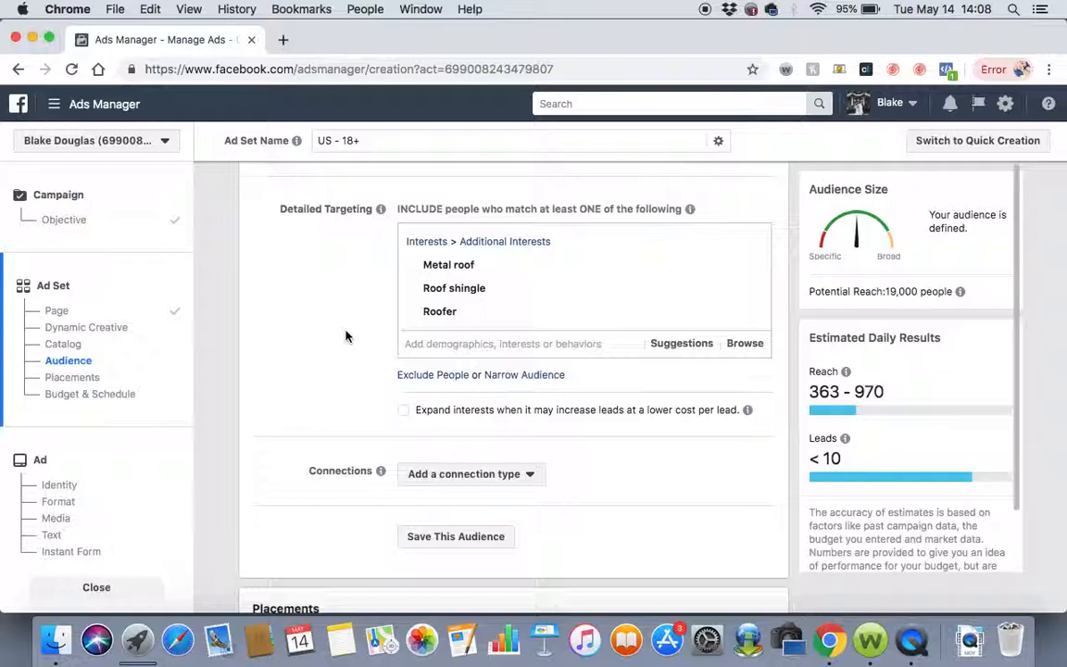
Step: Browse the targeting categories and include Home improvement from Interests > Hobbies and activities > Home and garden
{"action": "left_click", "coordinate": [738, 344]}
{"action": "left_click", "coordinate": [406, 400]}
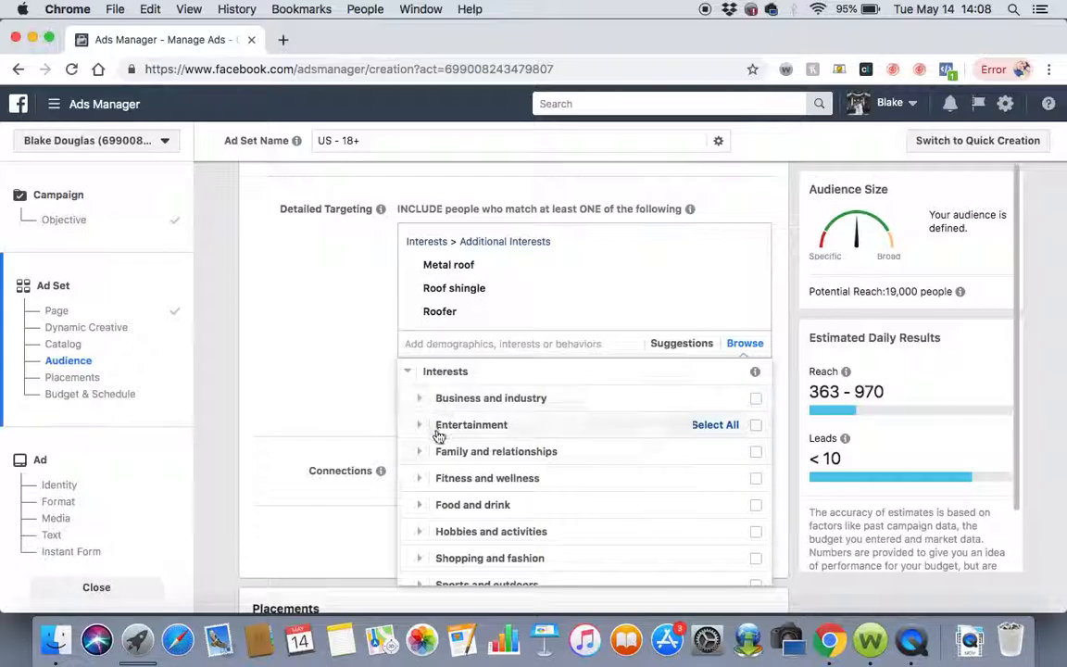
{"action": "scroll", "coordinate": [429, 483], "scroll_direction": "down", "scroll_amount": 2}
{"action": "scroll", "coordinate": [431, 485], "scroll_direction": "down", "scroll_amount": 1}
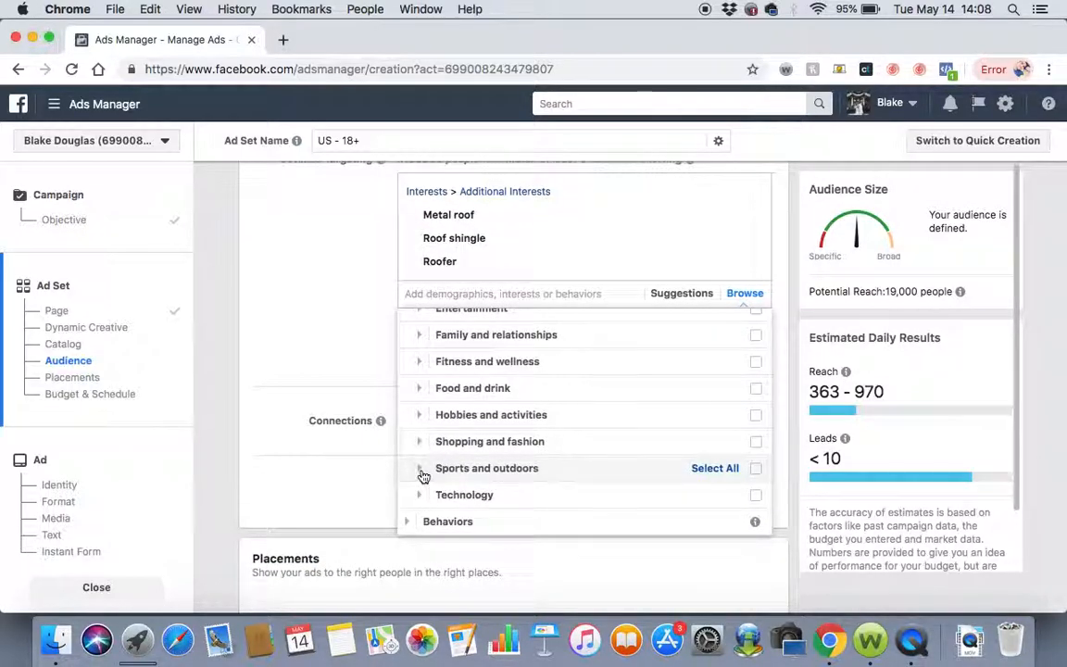
{"action": "left_click", "coordinate": [421, 415]}
{"action": "scroll", "coordinate": [421, 425], "scroll_direction": "down", "scroll_amount": 3}
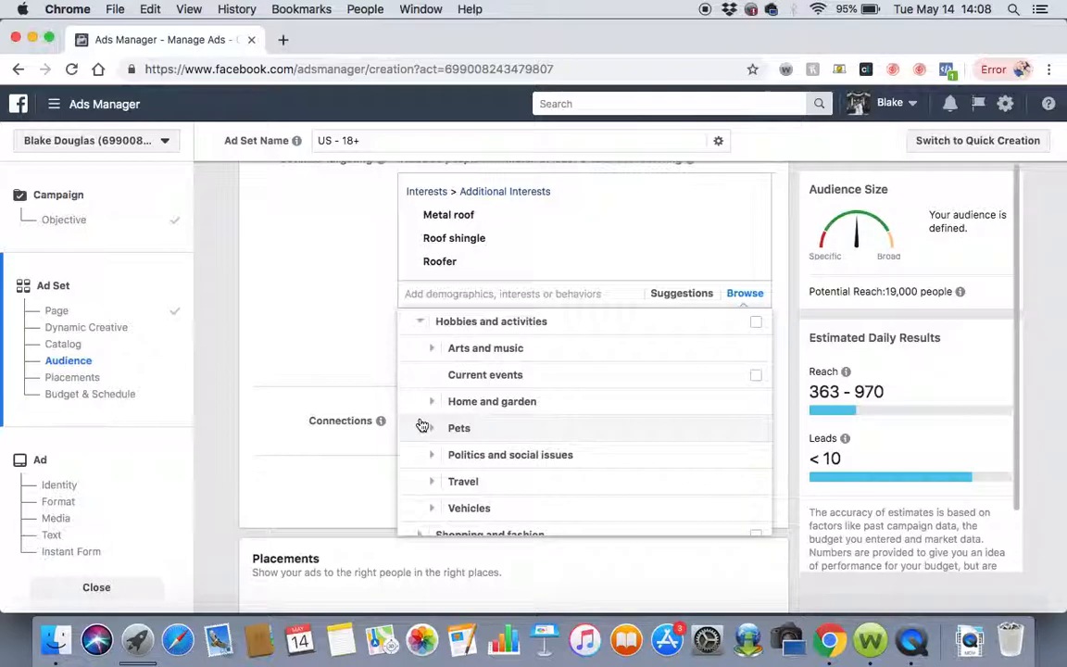
{"action": "scroll", "coordinate": [421, 424], "scroll_direction": "down", "scroll_amount": 1}
{"action": "left_click", "coordinate": [430, 375]}
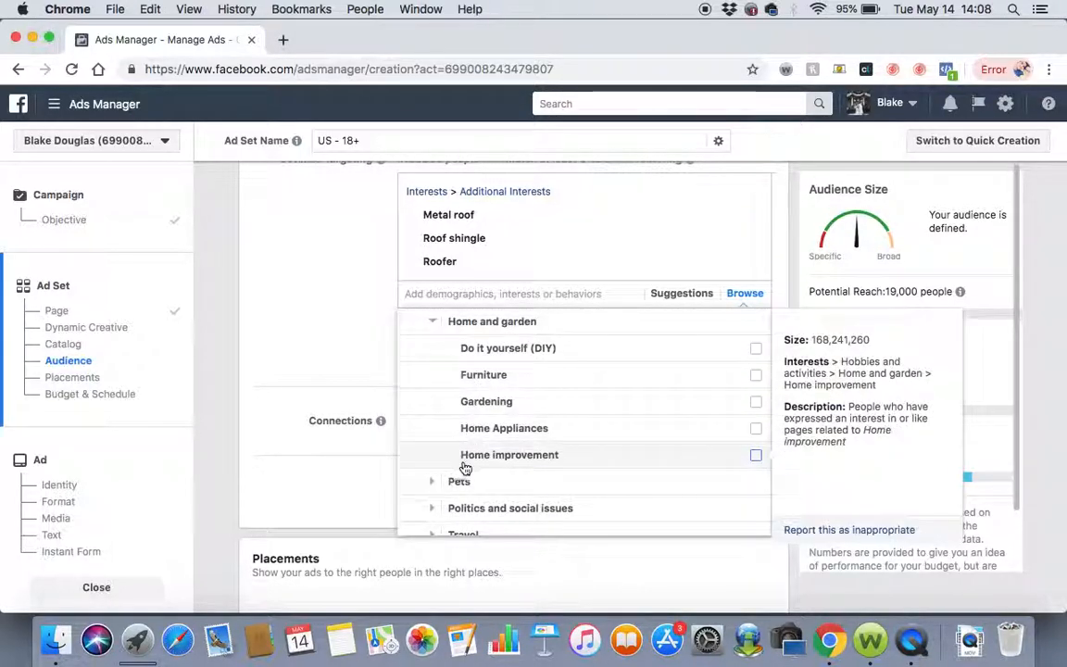
{"action": "mouse_move", "coordinate": [456, 456]}
{"action": "left_click", "coordinate": [457, 457]}
{"action": "left_click", "coordinate": [362, 393]}
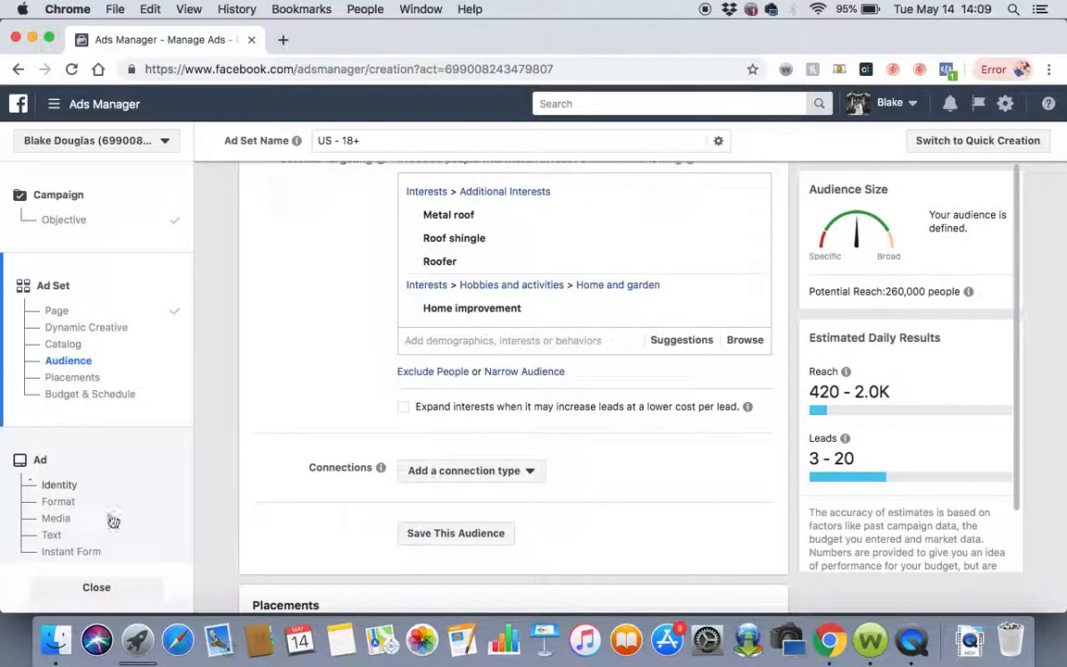
Step: Switch the ad set to manually edited placements and exclude the Instagram platform and Facebook Marketplace
{"action": "scroll", "coordinate": [67, 527], "scroll_direction": "down", "scroll_amount": 1}
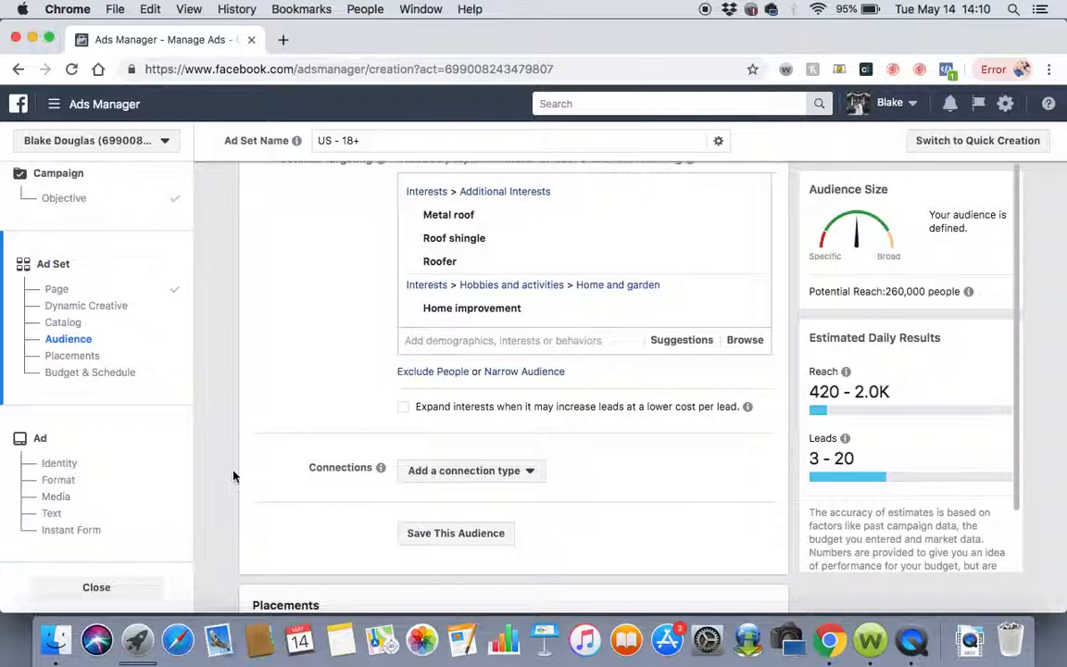
{"action": "scroll", "coordinate": [291, 508], "scroll_direction": "down", "scroll_amount": 5}
{"action": "scroll", "coordinate": [291, 508], "scroll_direction": "down", "scroll_amount": 4}
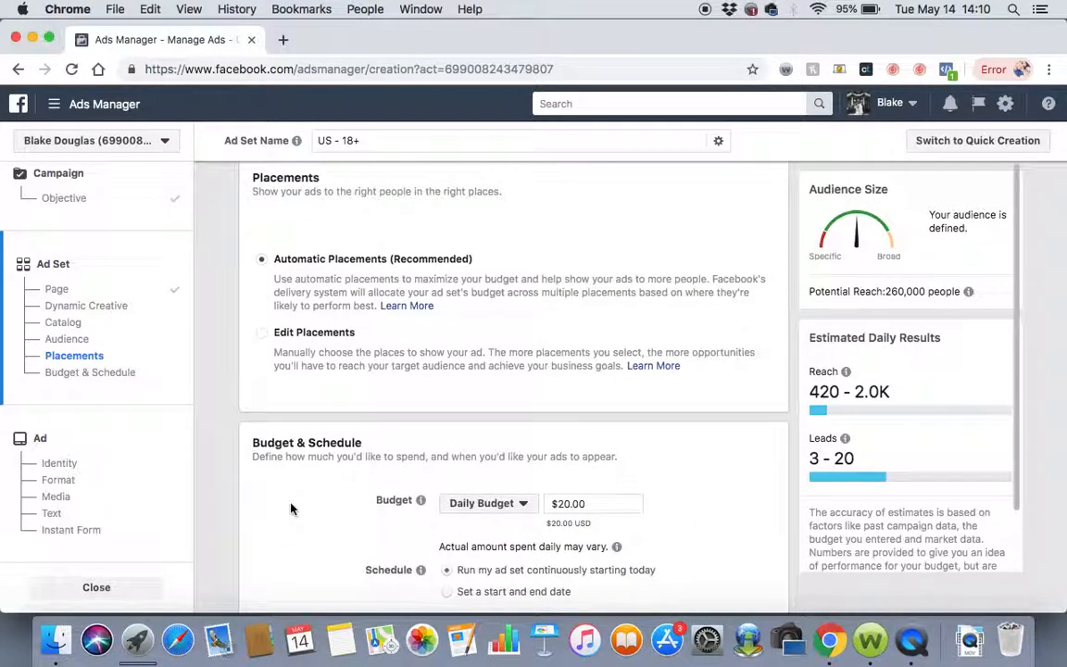
{"action": "left_click", "coordinate": [263, 336]}
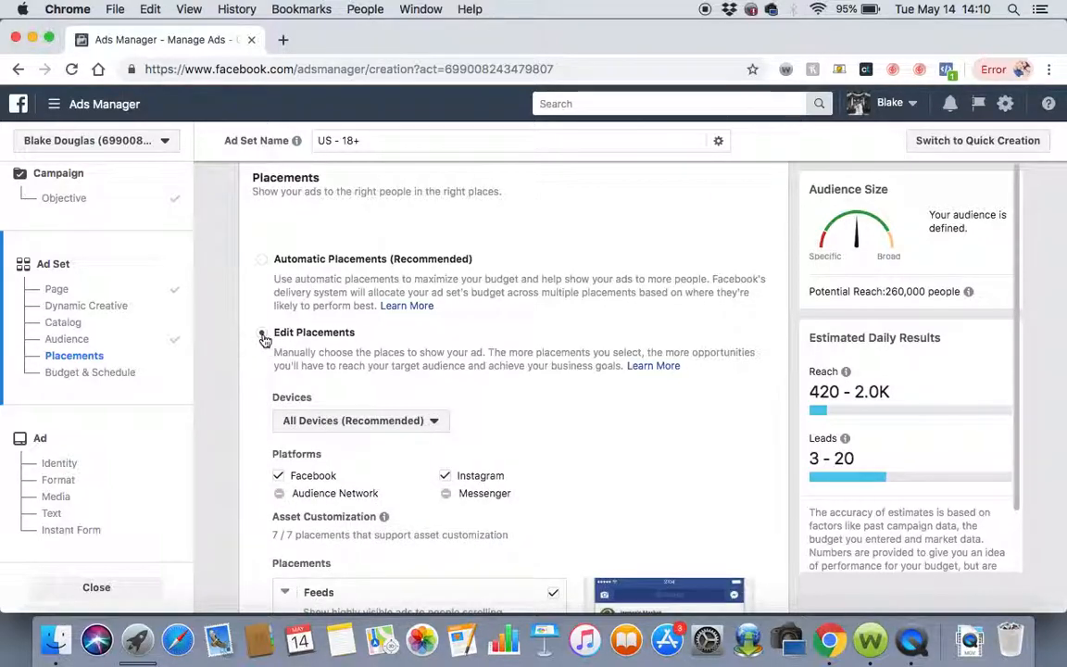
{"action": "scroll", "coordinate": [562, 358], "scroll_direction": "down", "scroll_amount": 3}
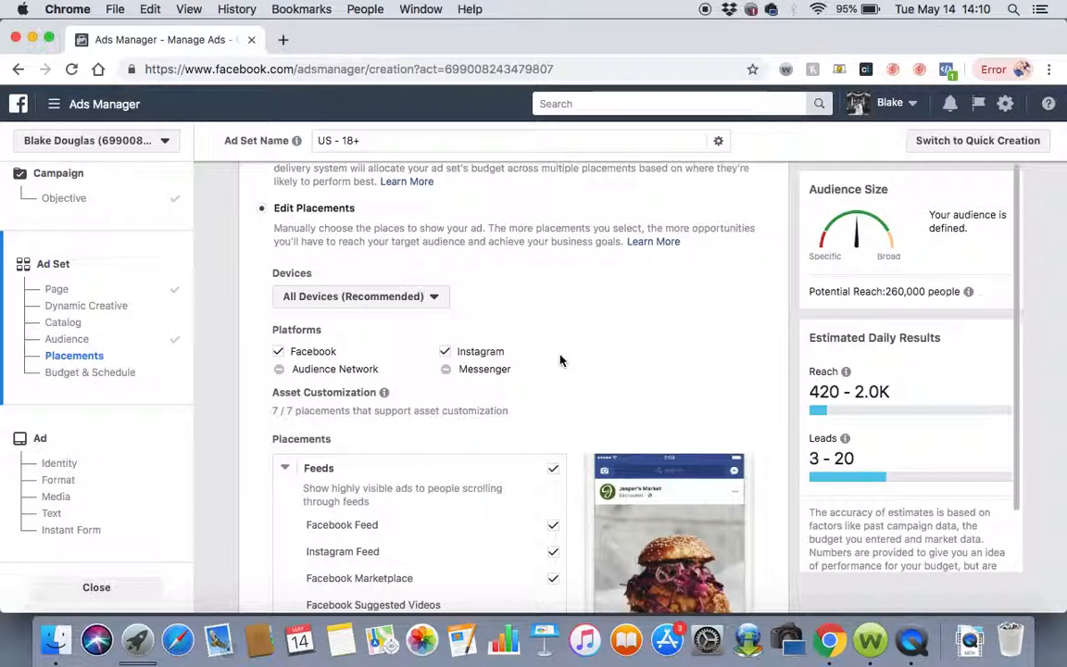
{"action": "left_click", "coordinate": [445, 352]}
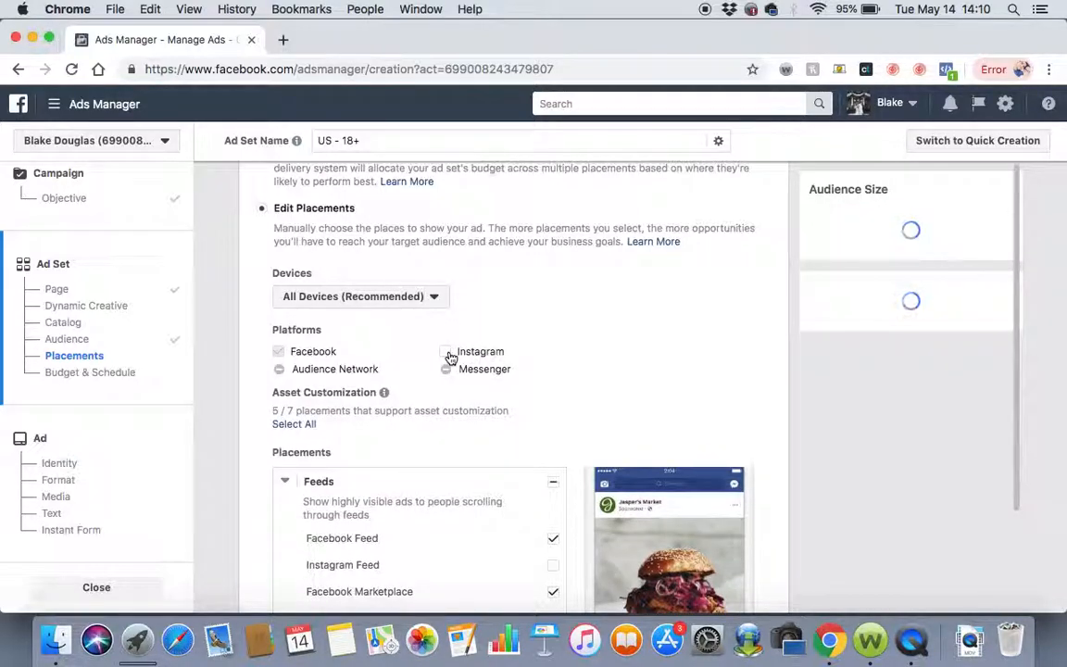
{"action": "scroll", "coordinate": [450, 357], "scroll_direction": "down", "scroll_amount": 3}
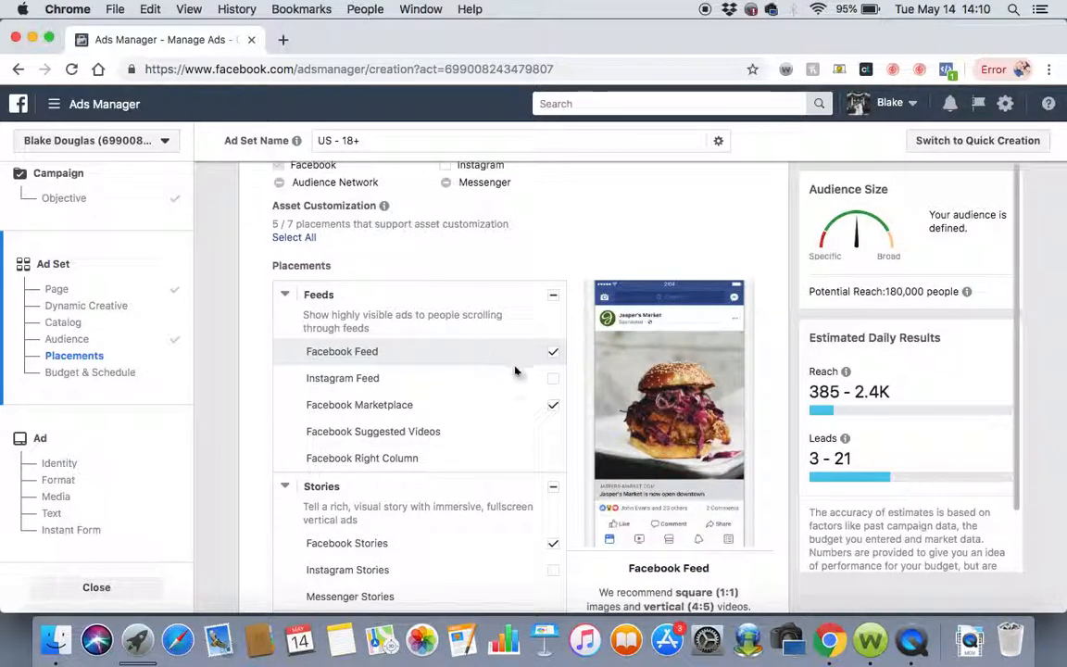
{"action": "left_click", "coordinate": [555, 408]}
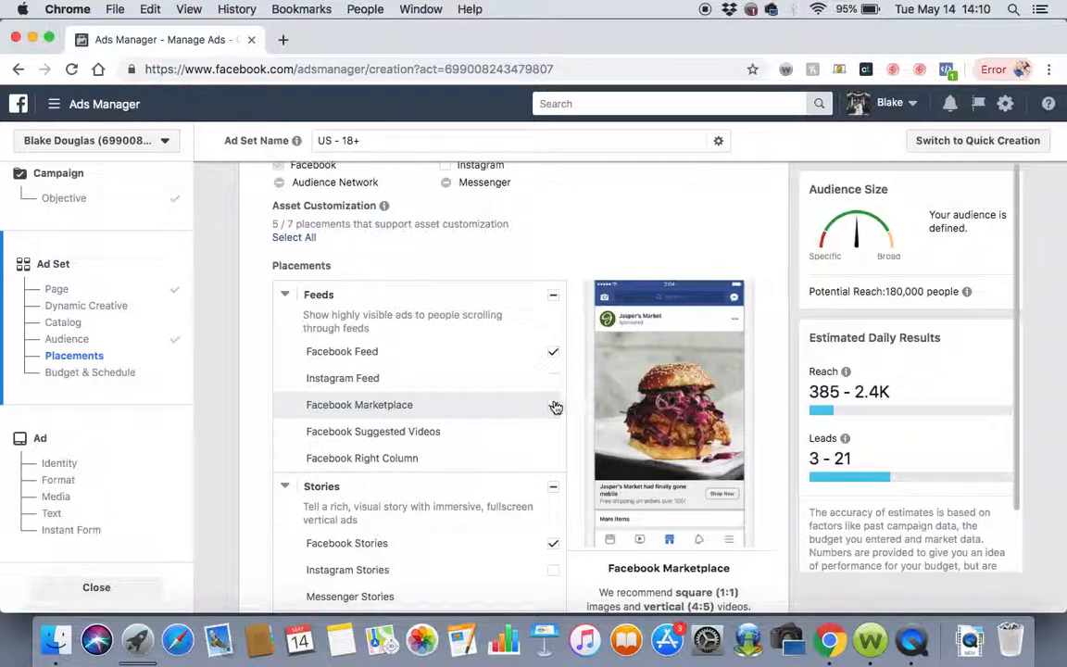
Step: Deselect all Stories, In-Stream and Contextual Spaces placements, keeping only Facebook Feed
{"action": "scroll", "coordinate": [555, 403], "scroll_direction": "down", "scroll_amount": 3}
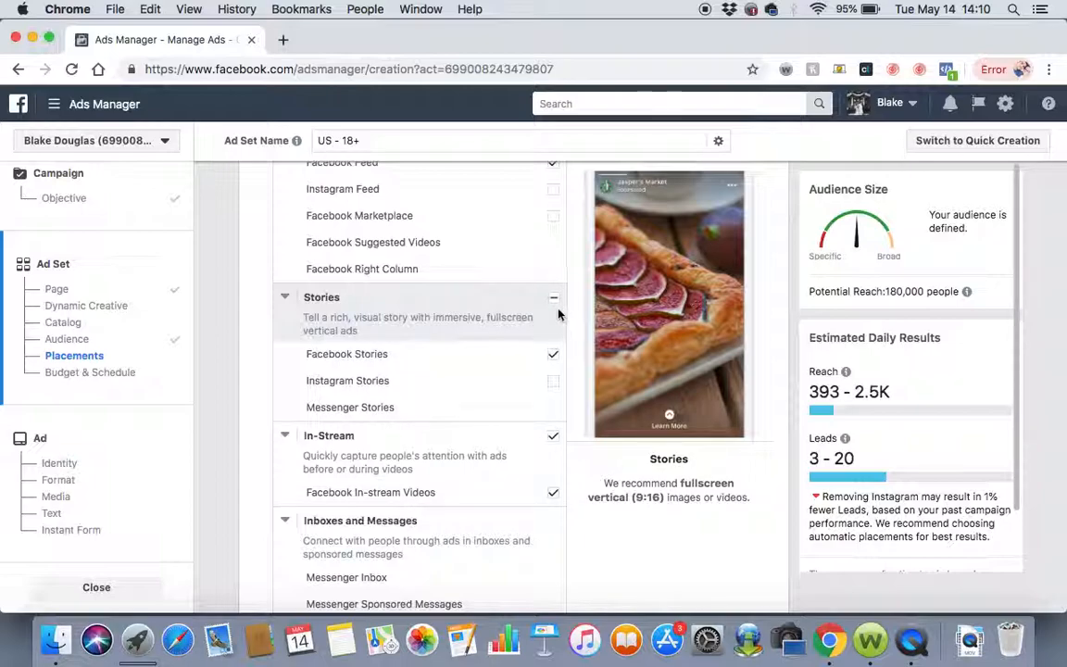
{"action": "left_click", "coordinate": [557, 306]}
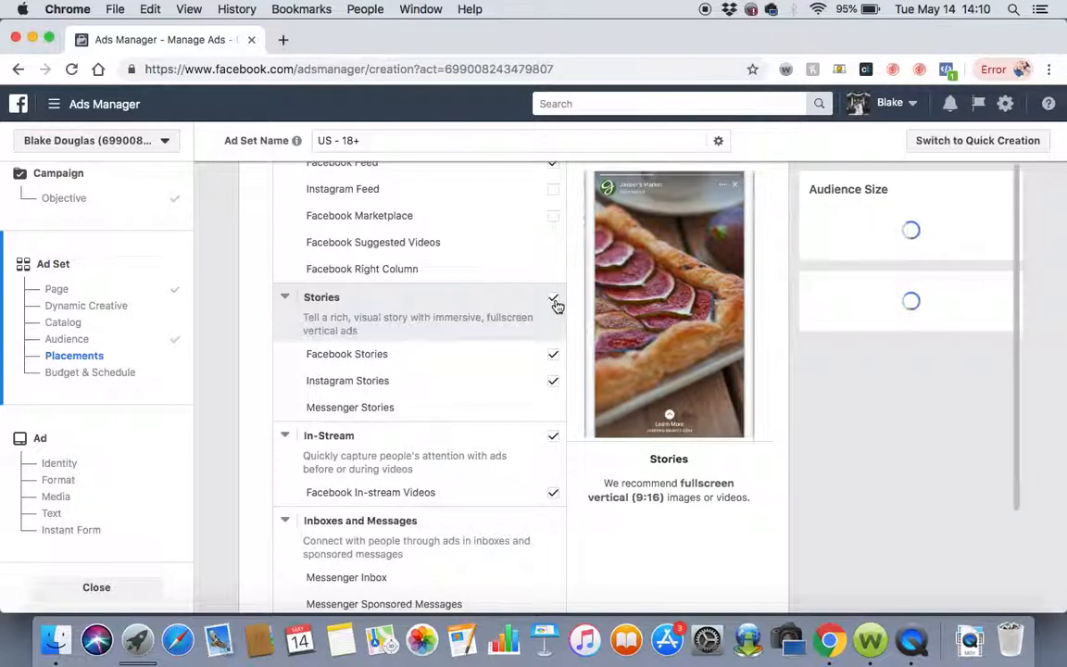
{"action": "left_click", "coordinate": [553, 436]}
{"action": "scroll", "coordinate": [557, 443], "scroll_direction": "down", "scroll_amount": 5}
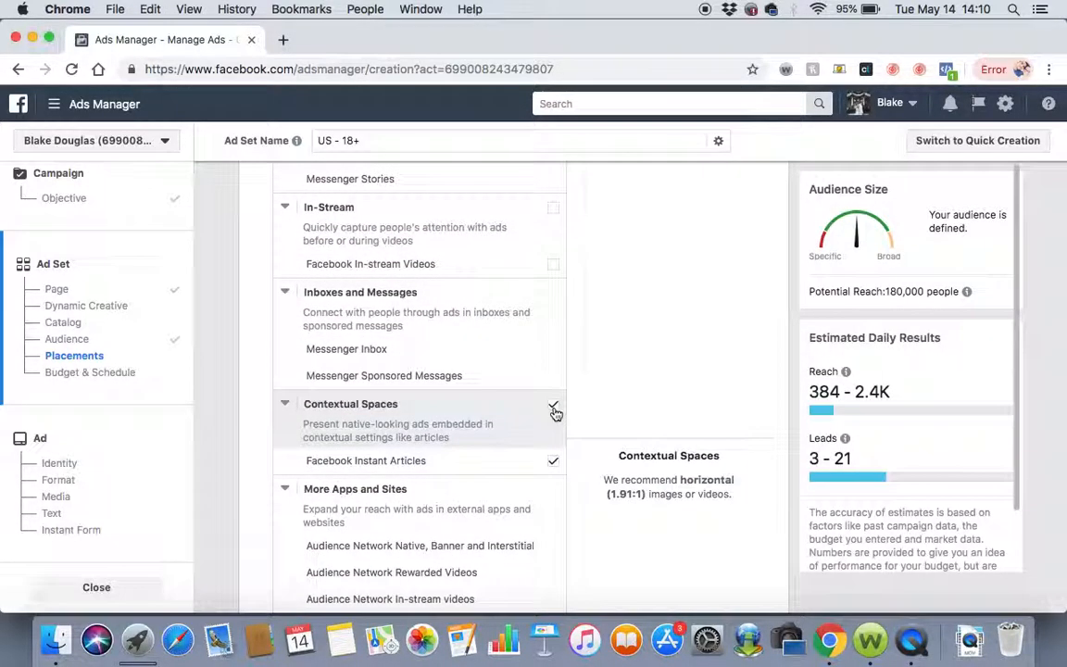
{"action": "left_click", "coordinate": [553, 407]}
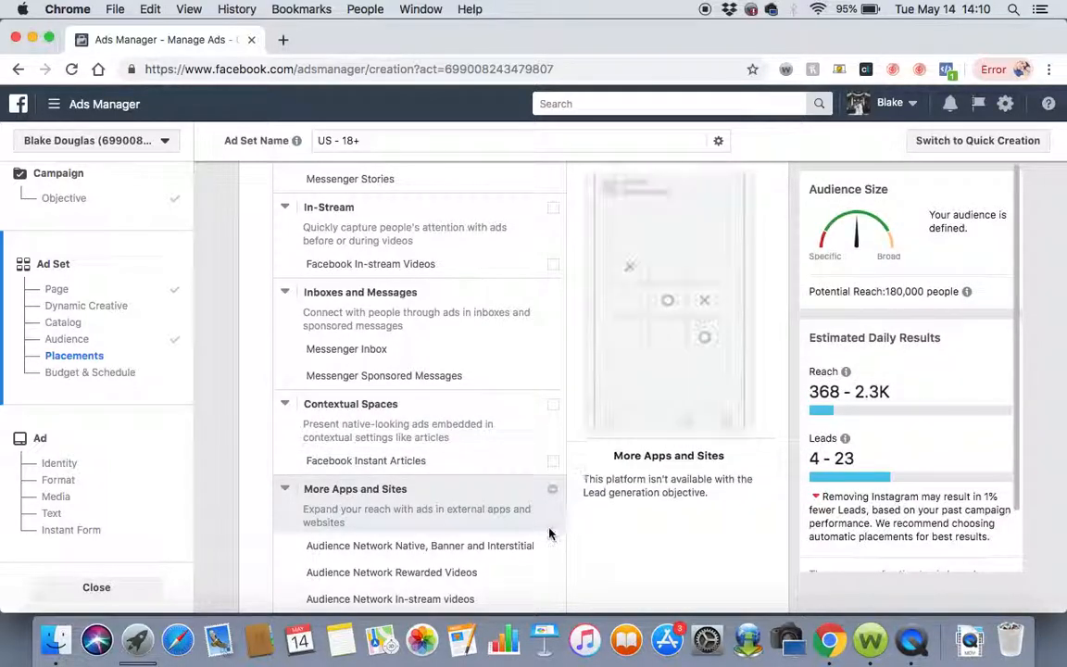
{"action": "scroll", "coordinate": [491, 491], "scroll_direction": "down", "scroll_amount": 2}
{"action": "scroll", "coordinate": [467, 463], "scroll_direction": "down", "scroll_amount": 3}
{"action": "scroll", "coordinate": [467, 507], "scroll_direction": "up", "scroll_amount": 10}
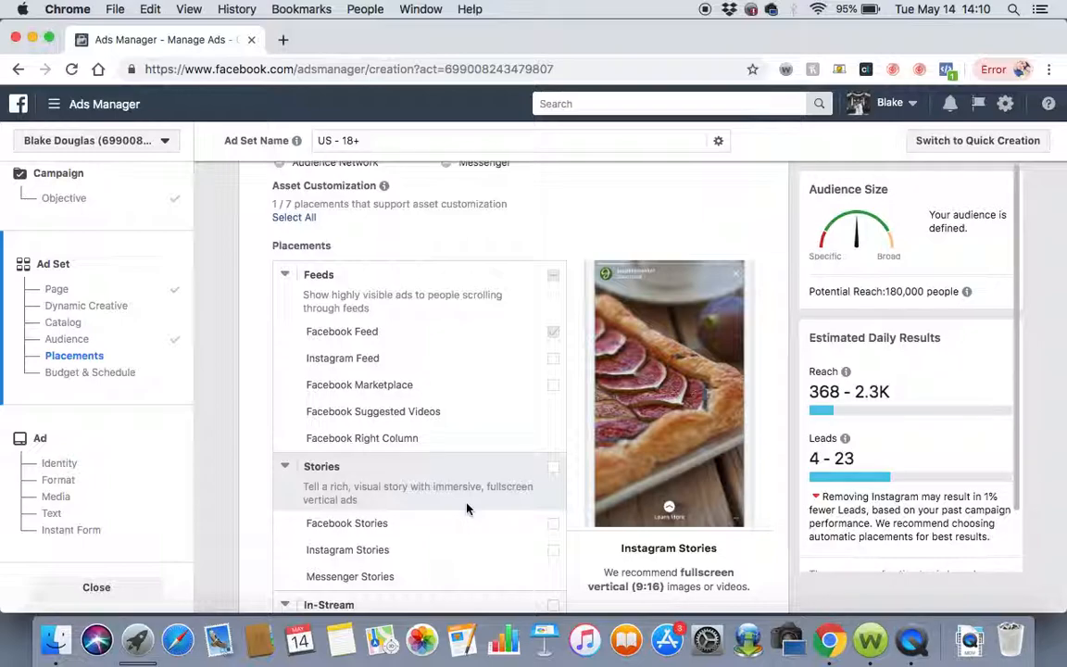
Step: Check the choices for specific mobile devices and operating systems without changing the selection
{"action": "scroll", "coordinate": [467, 508], "scroll_direction": "down", "scroll_amount": 15}
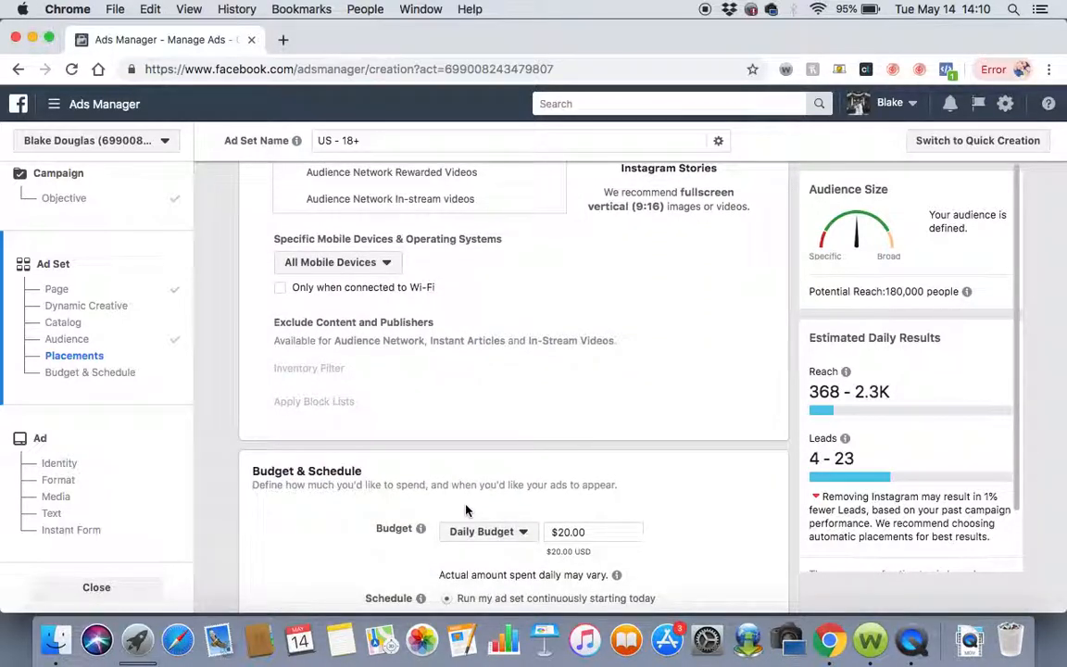
{"action": "left_click", "coordinate": [388, 267]}
{"action": "left_click", "coordinate": [466, 282]}
Step: Set the ad set's daily budget to $5.00
{"action": "scroll", "coordinate": [461, 434], "scroll_direction": "down", "scroll_amount": 5}
{"action": "double_click", "coordinate": [613, 316]}
{"action": "key", "text": "BackSpace"}
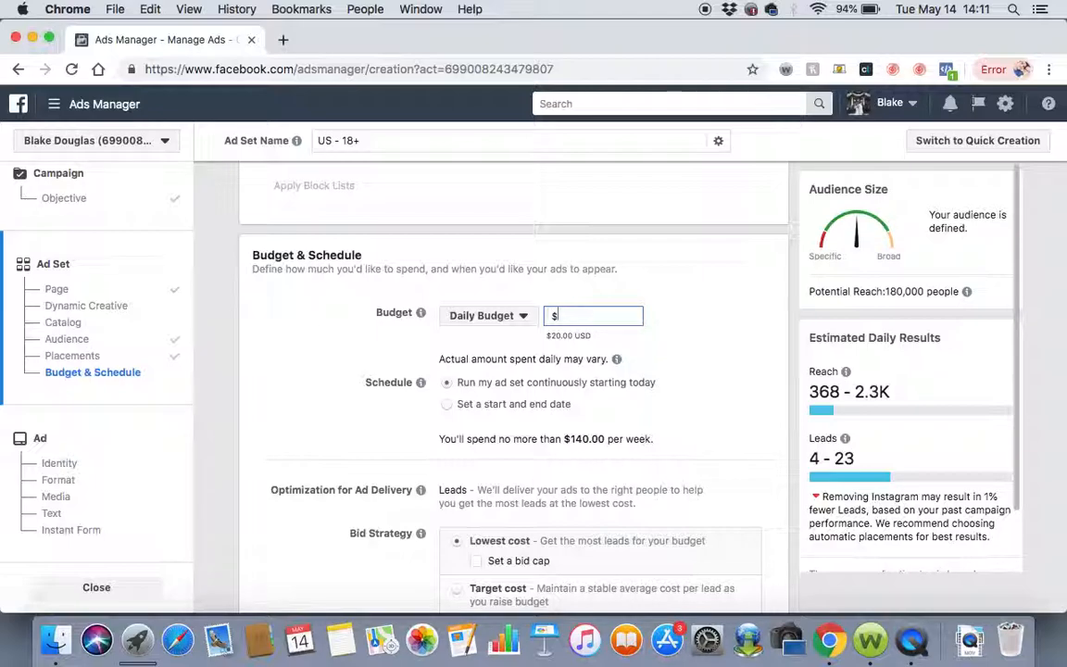
{"action": "type", "text": "5"}
{"action": "left_click", "coordinate": [724, 338]}
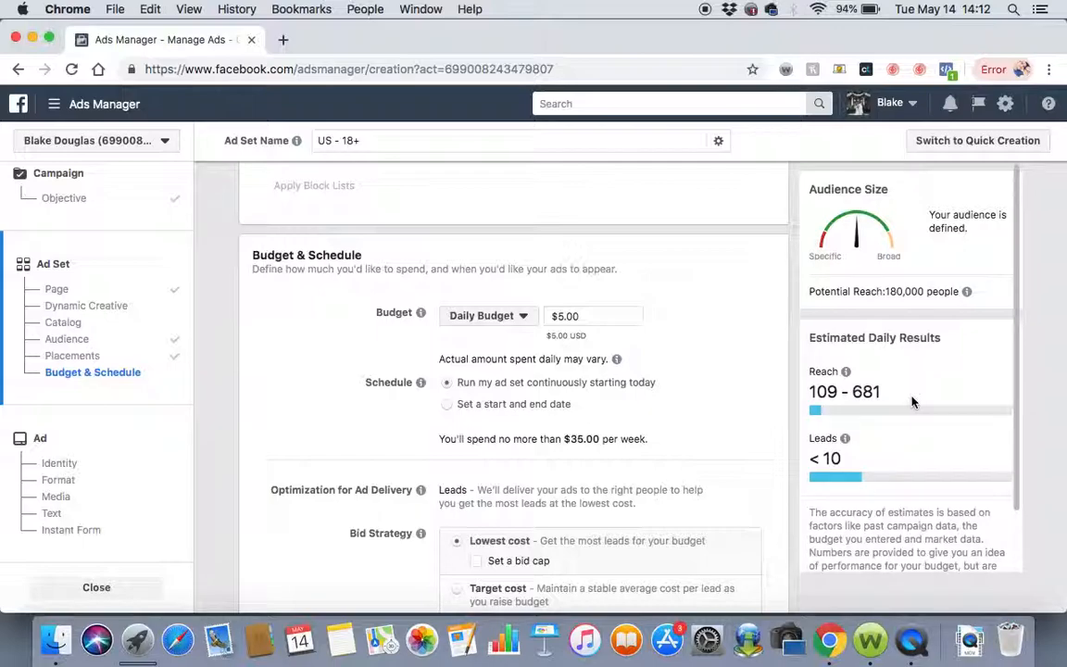
Step: Check the estimated daily results, and try a daily budget of $20.00 for comparison
{"action": "mouse_move", "coordinate": [806, 410]}
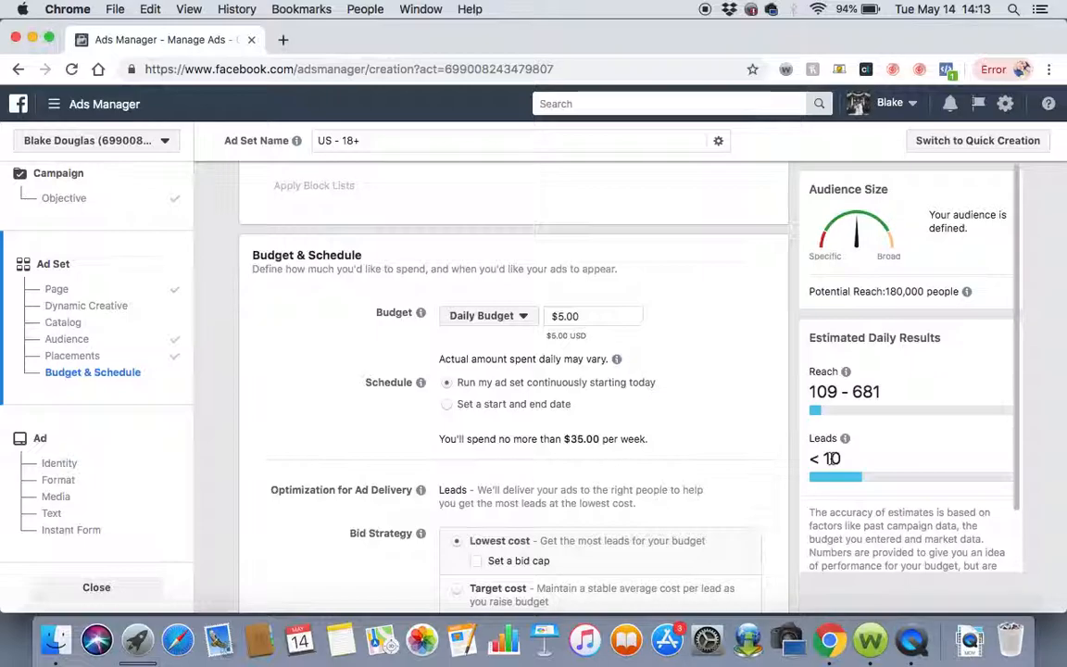
{"action": "scroll", "coordinate": [831, 458], "scroll_direction": "down", "scroll_amount": 2}
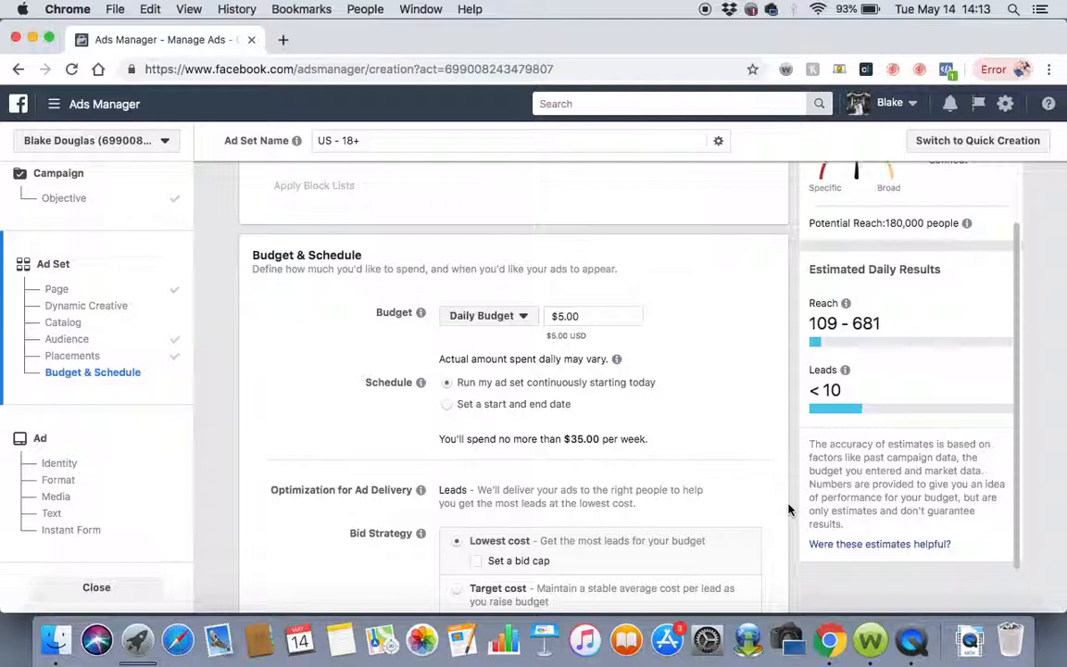
{"action": "left_click", "coordinate": [618, 317]}
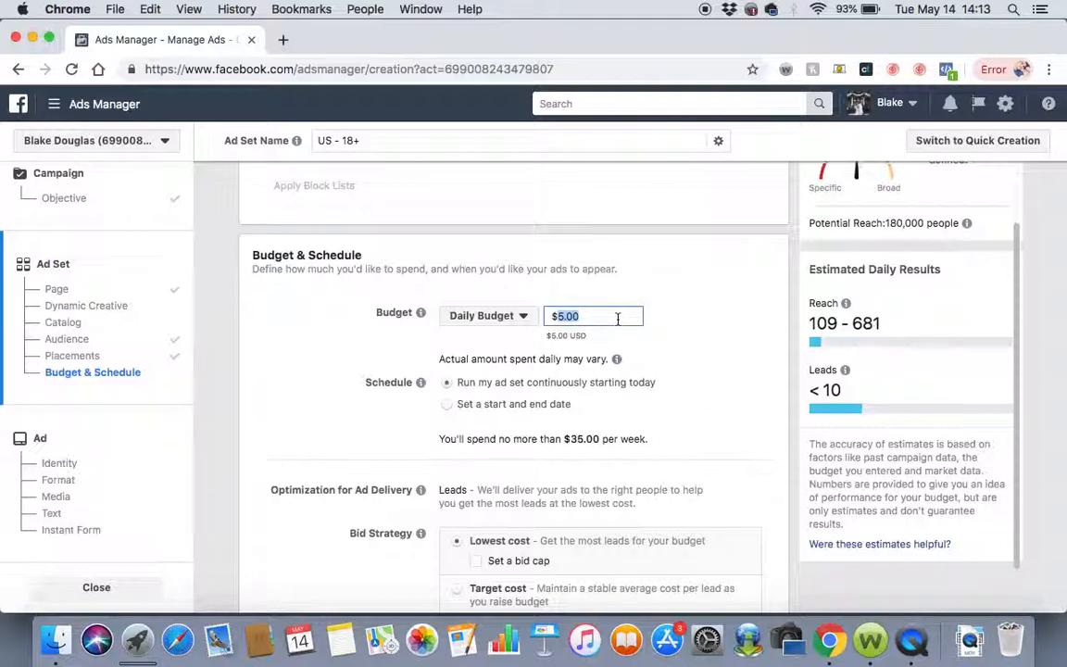
{"action": "type", "text": "20"}
{"action": "left_click", "coordinate": [758, 320]}
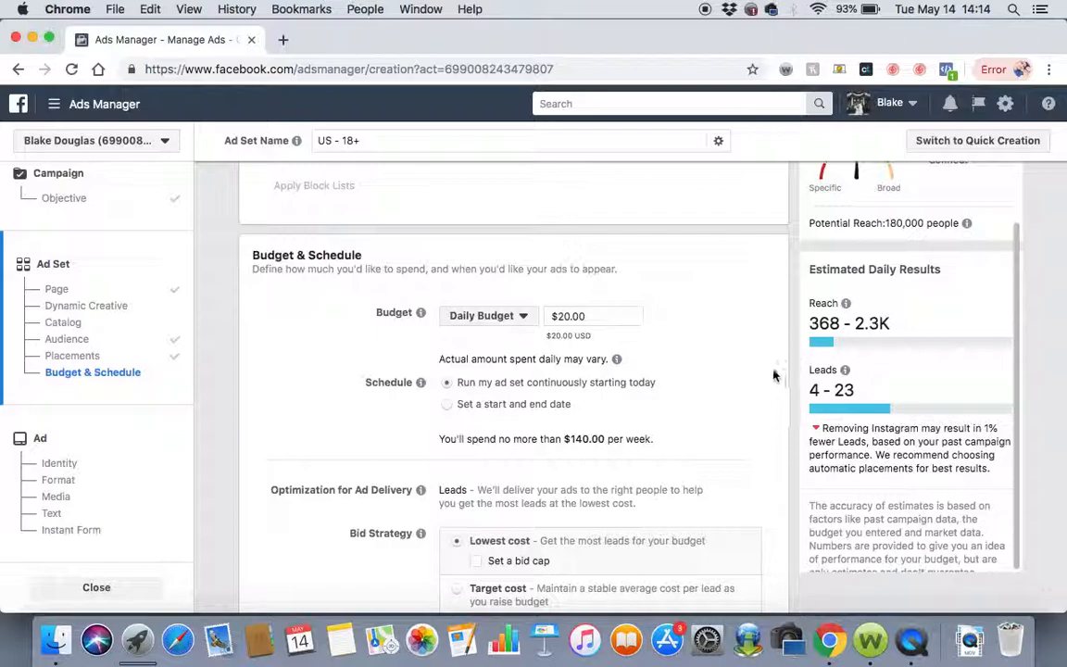
Step: Read the explanation of the estimated leads and try a daily budget of $1.00
{"action": "mouse_move", "coordinate": [846, 372]}
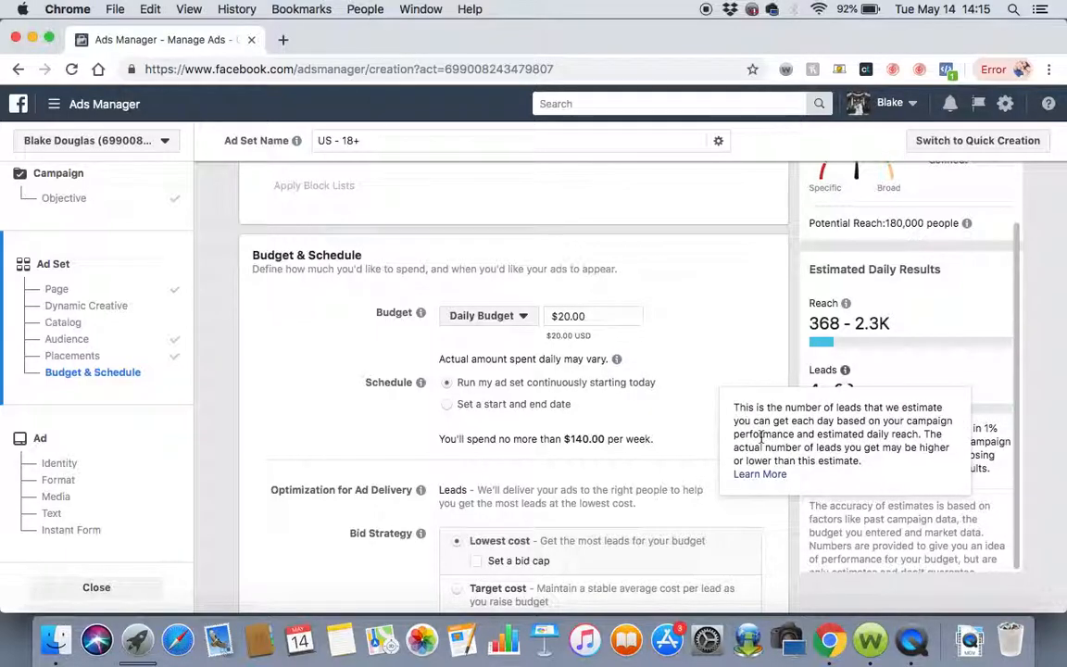
{"action": "double_click", "coordinate": [615, 316]}
{"action": "type", "text": "1.00"}
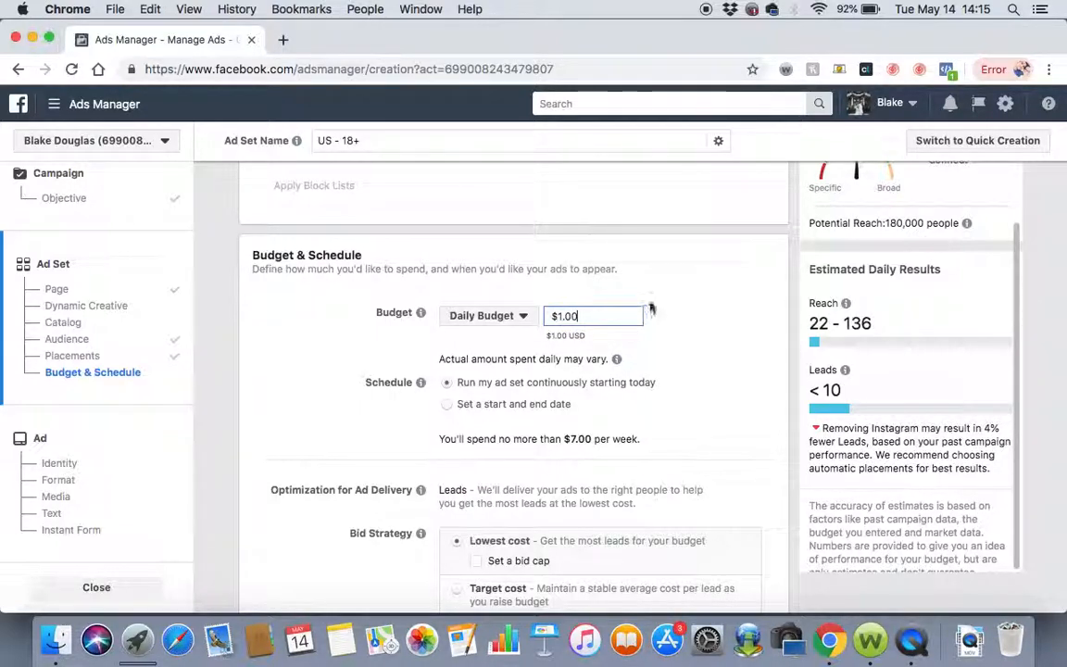
{"action": "left_click", "coordinate": [700, 306]}
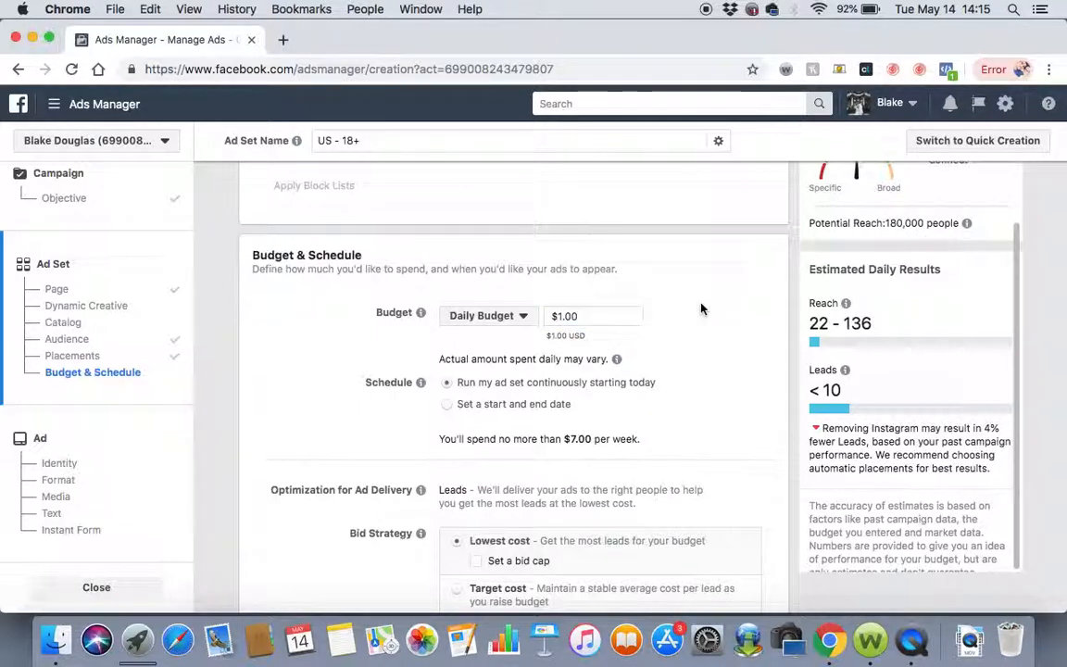
Step: Set the daily budget back to $5.00
{"action": "left_click", "coordinate": [586, 315]}
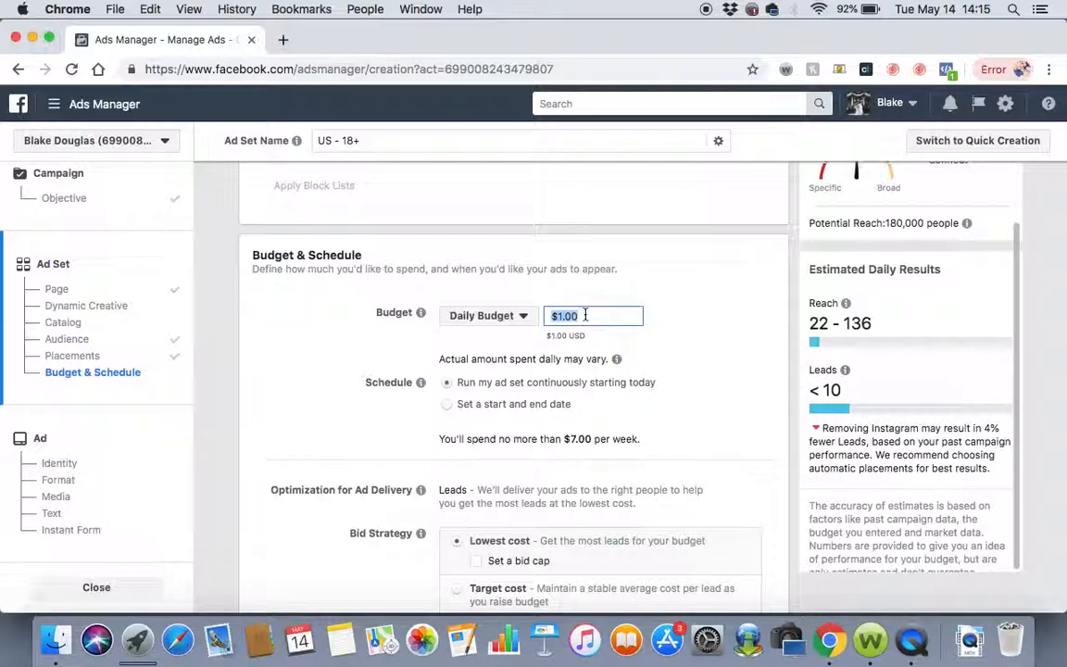
{"action": "type", "text": "5"}
{"action": "left_click", "coordinate": [711, 308]}
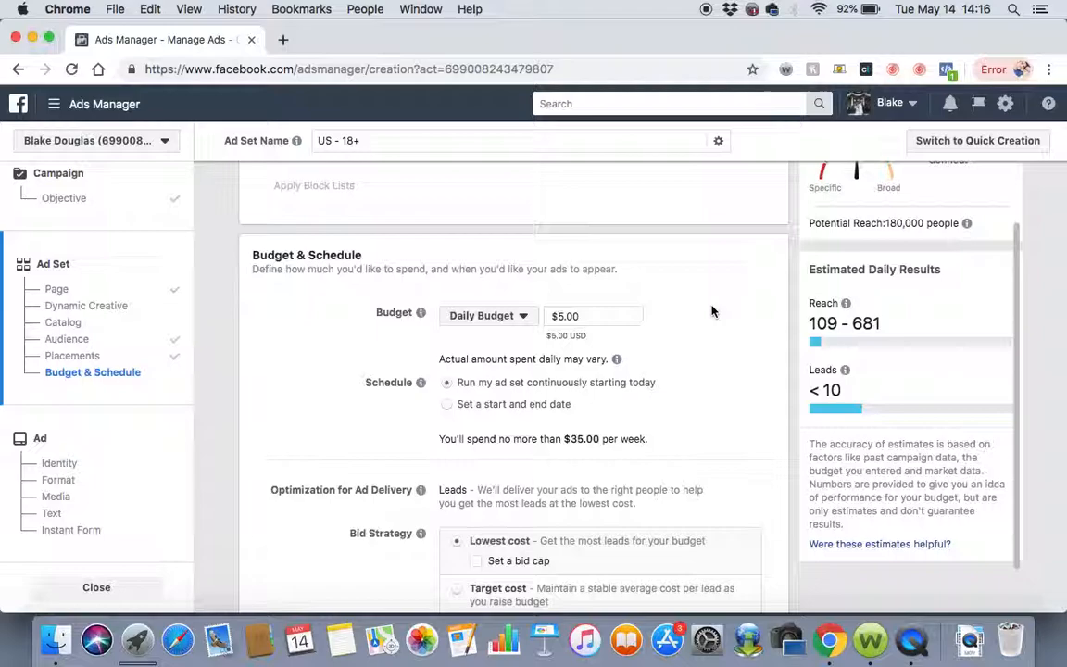
Step: Review the budget types, bid strategy, ad scheduling and delivery type without changing them
{"action": "scroll", "coordinate": [639, 270], "scroll_direction": "down", "scroll_amount": 5}
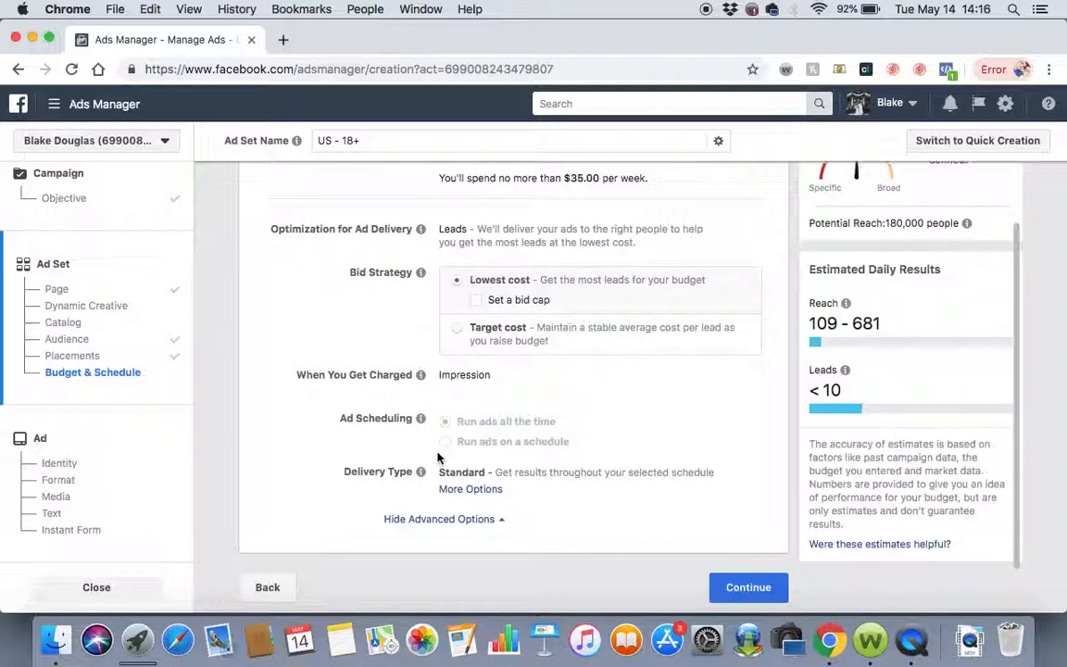
{"action": "scroll", "coordinate": [509, 352], "scroll_direction": "up", "scroll_amount": 5}
{"action": "left_click", "coordinate": [523, 335]}
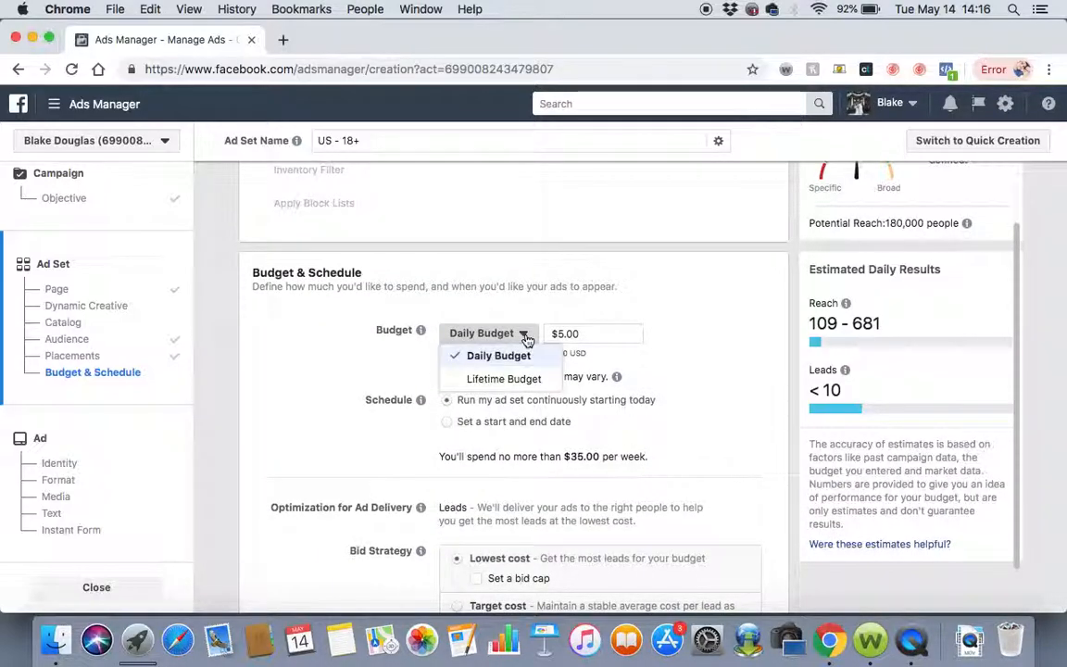
{"action": "left_click", "coordinate": [677, 293]}
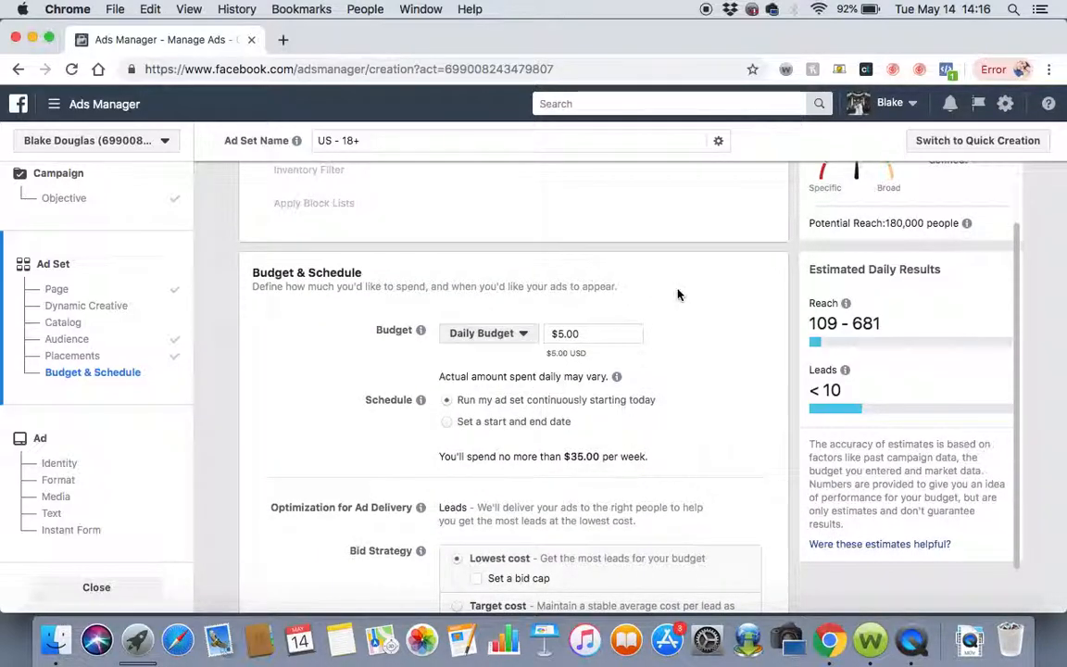
{"action": "scroll", "coordinate": [732, 461], "scroll_direction": "down", "scroll_amount": 5}
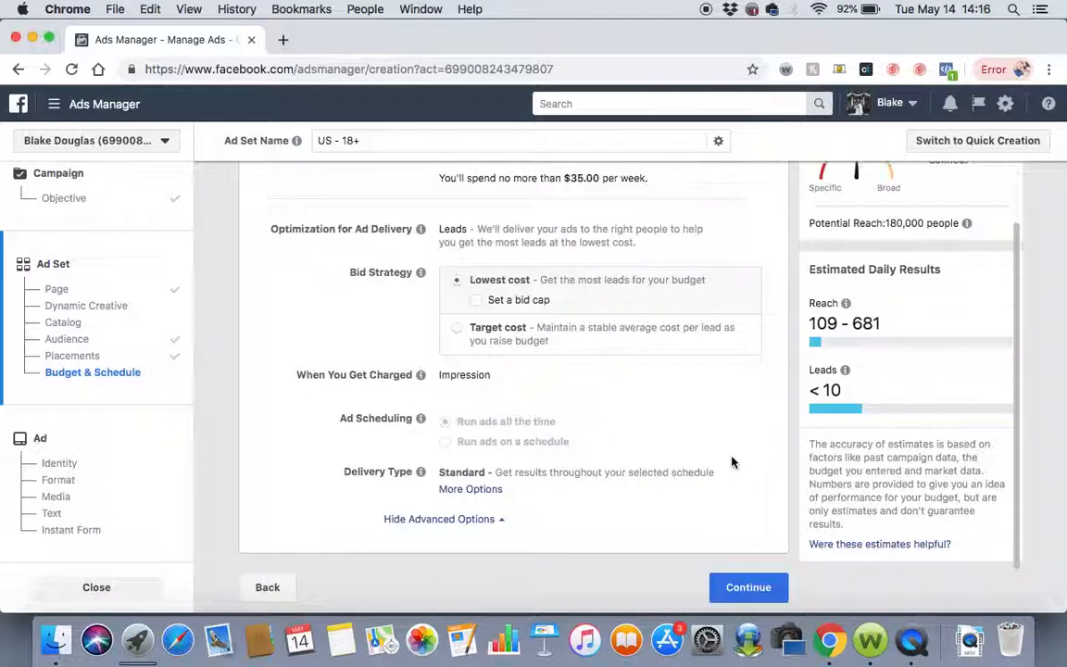